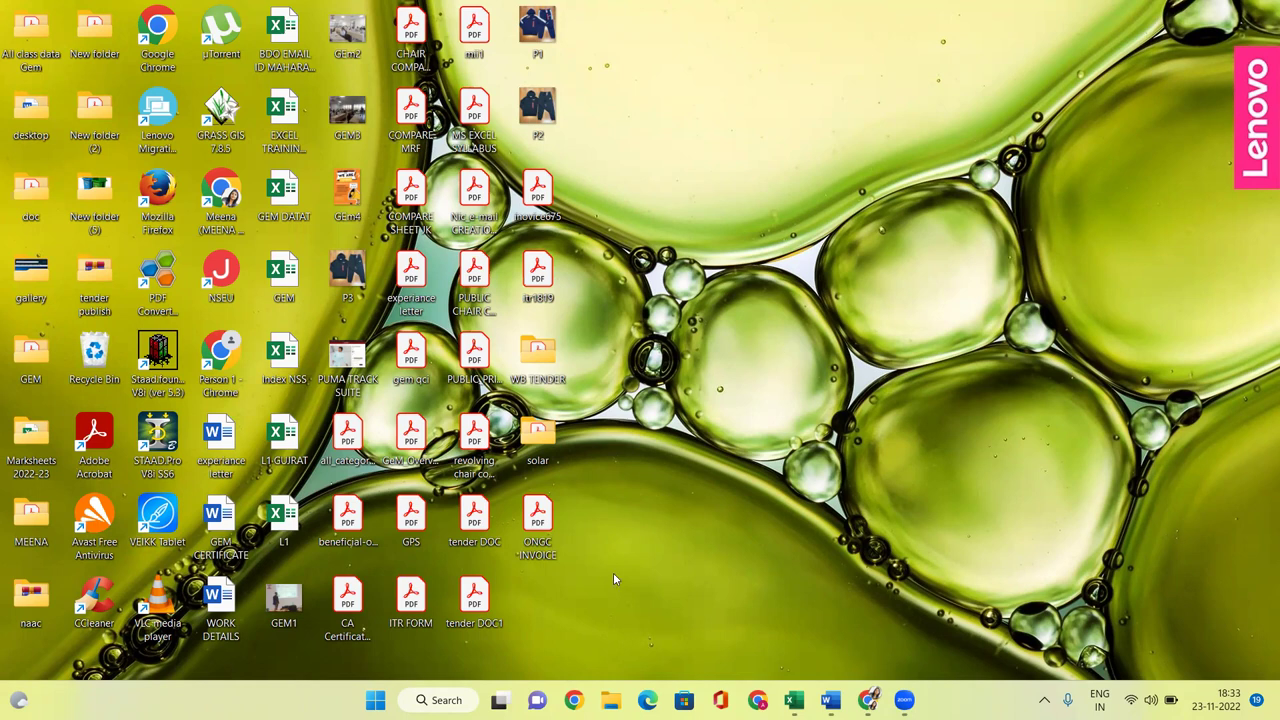
Select the desktop files GEM3 through PUMA TRACK SUITE and COMPARE MRF through ITR FORM, and start combining them as one Standard Quality PDF
drag(414, 645, 420, 92)
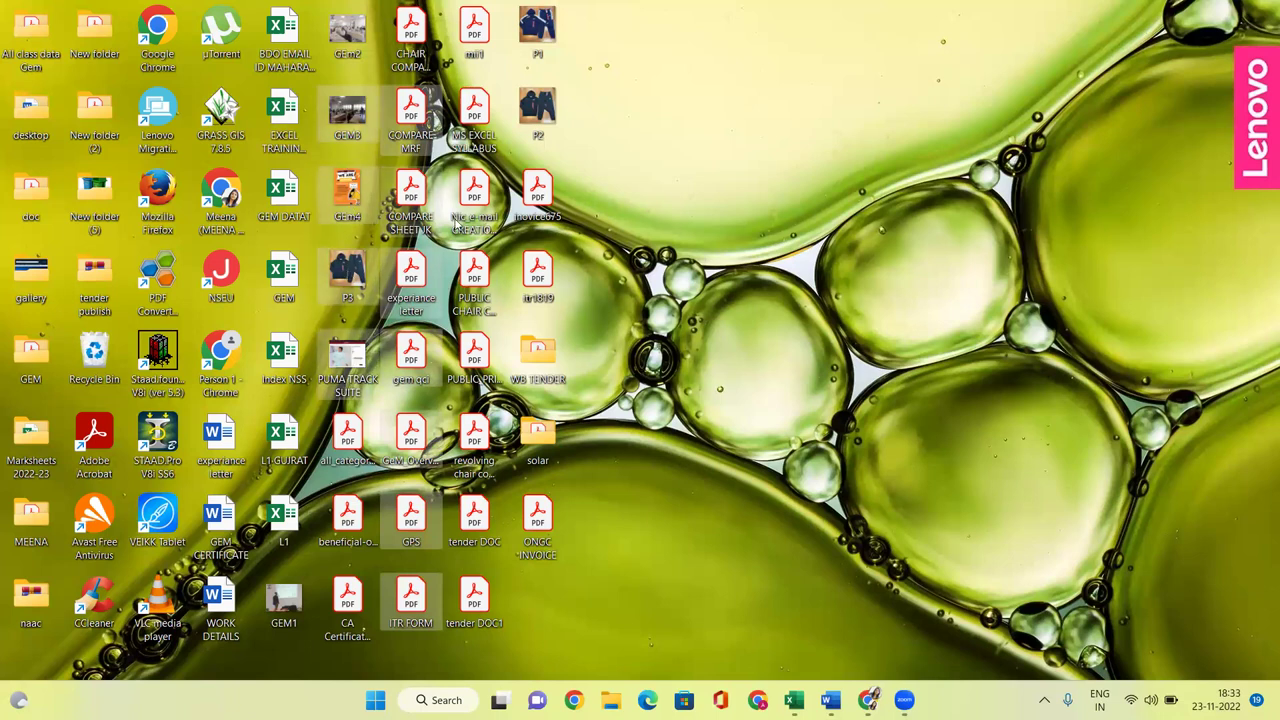
right_click(340, 108)
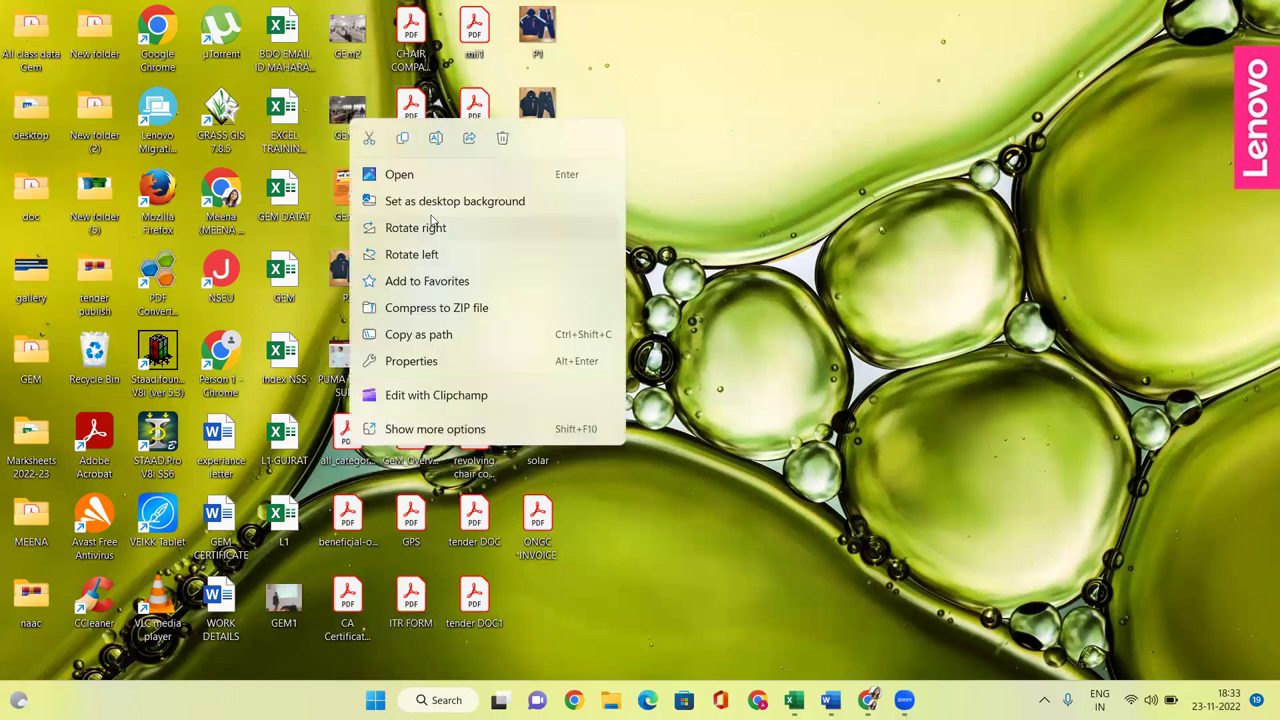
click(428, 429)
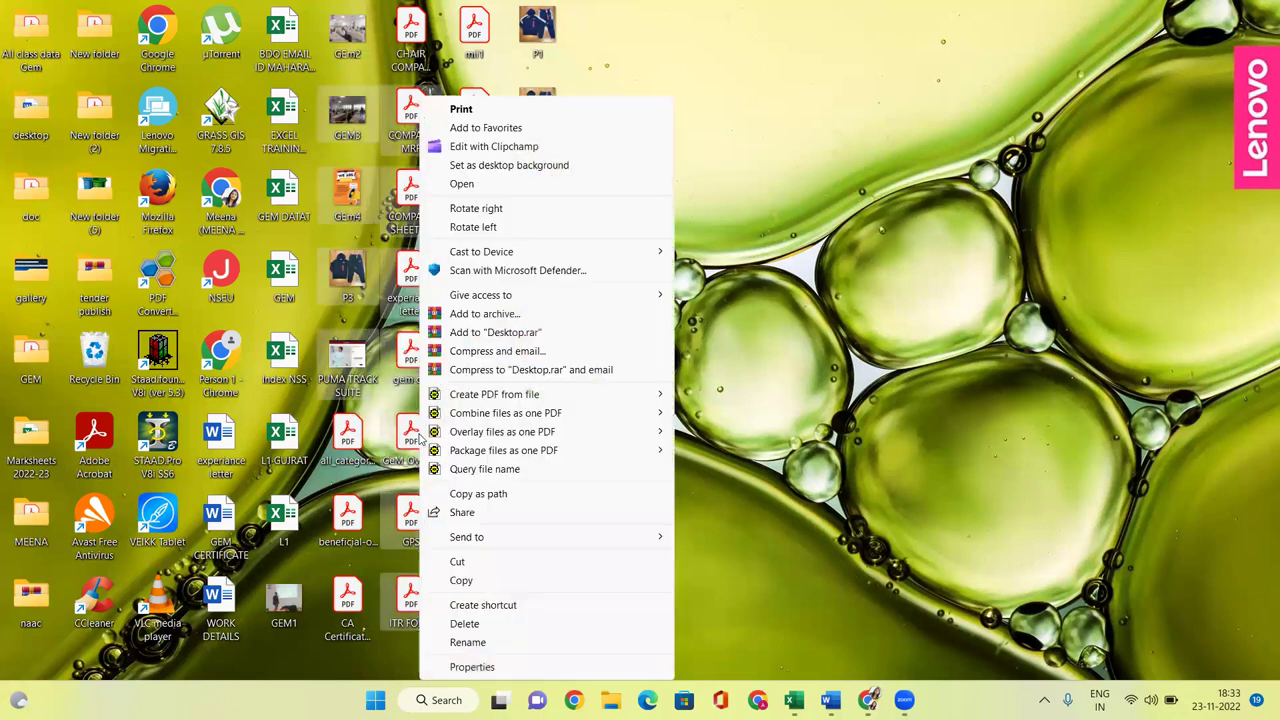
mouse_move(490, 420)
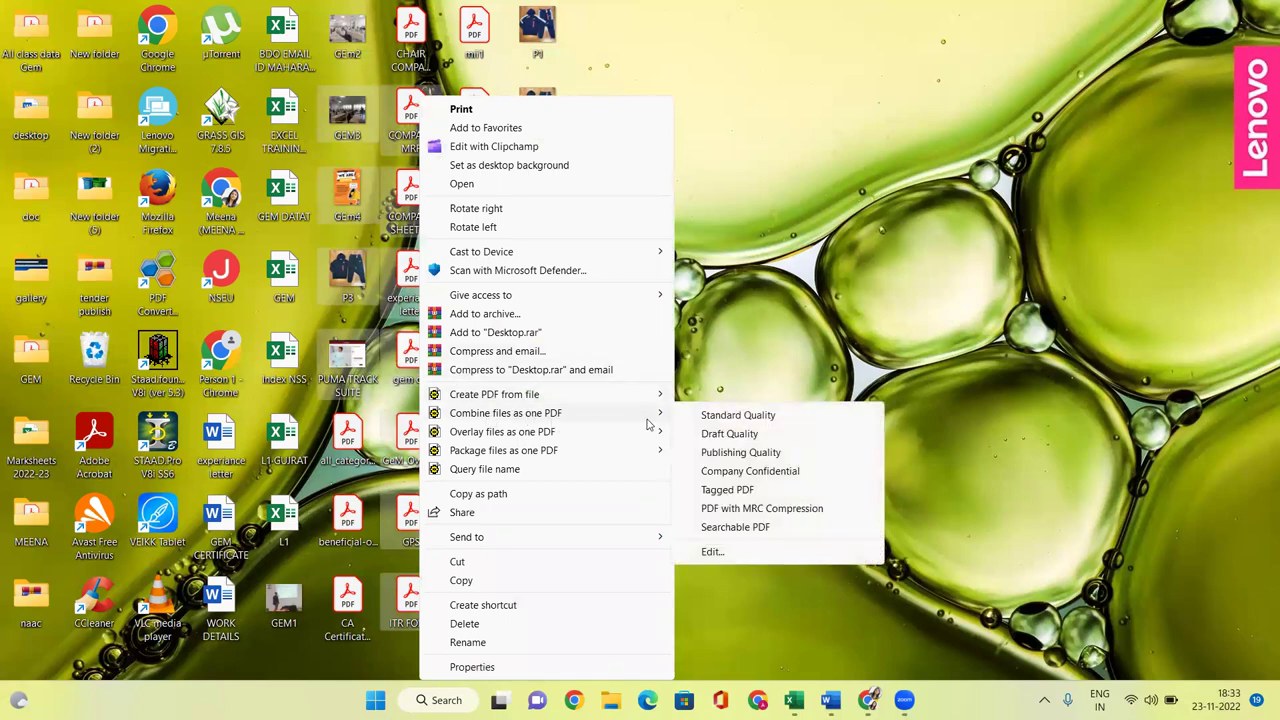
click(714, 424)
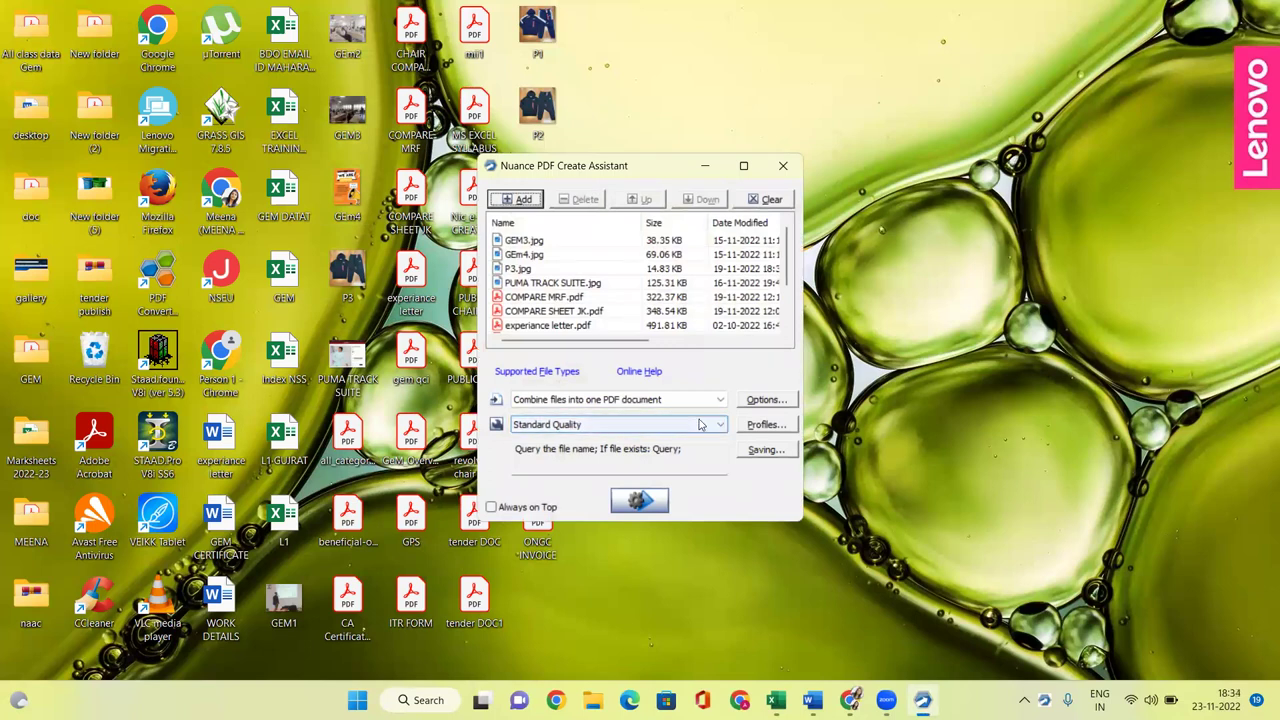
click(700, 424)
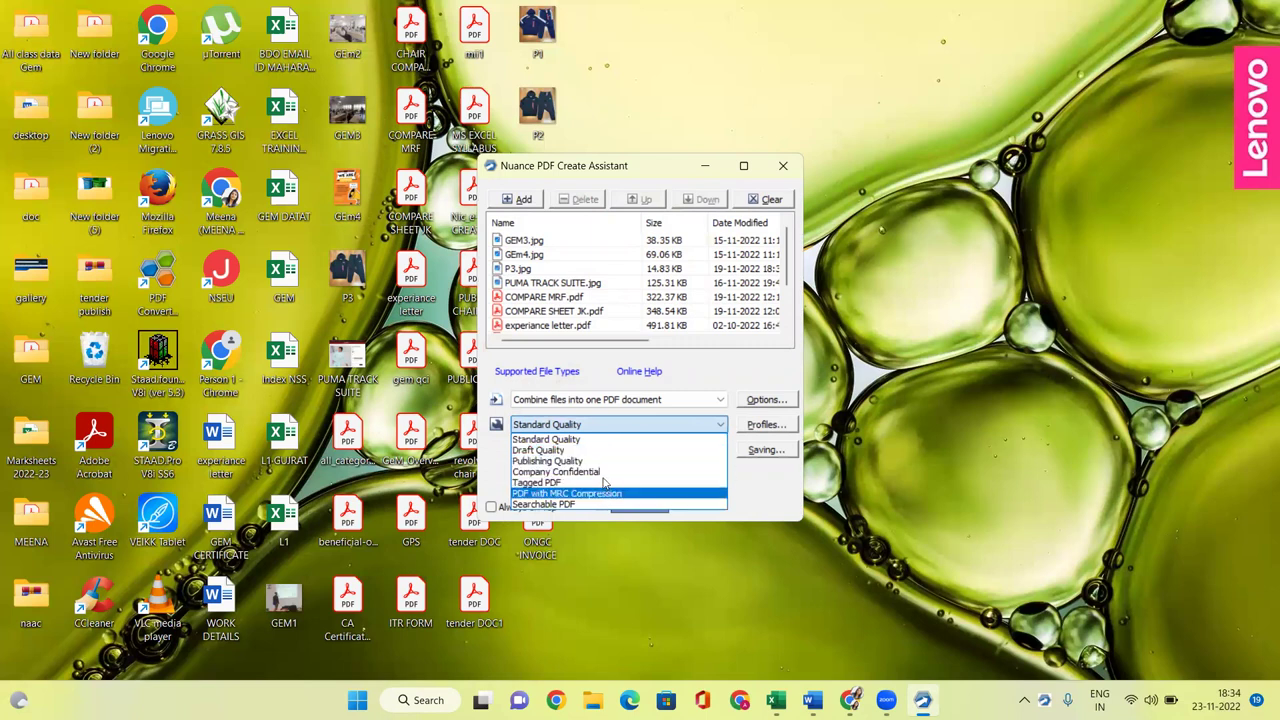
click(594, 430)
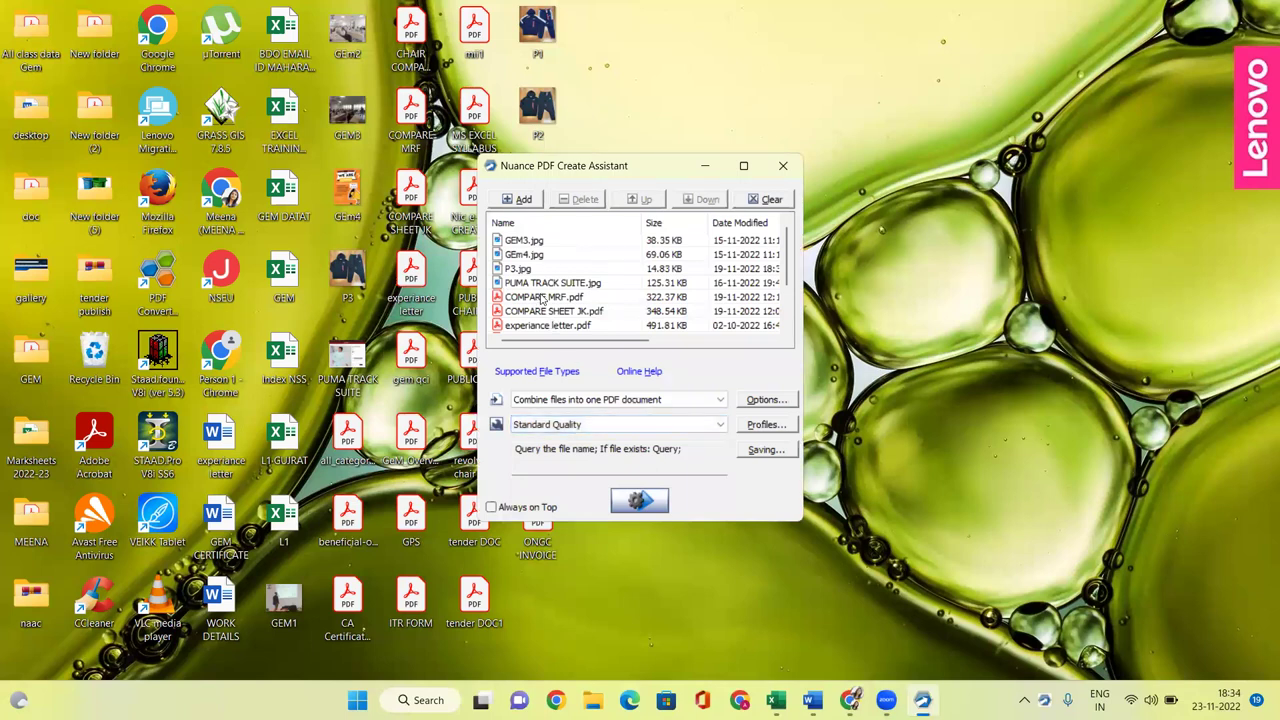
Move P3.jpg to the first place in the list of files being combined
click(520, 243)
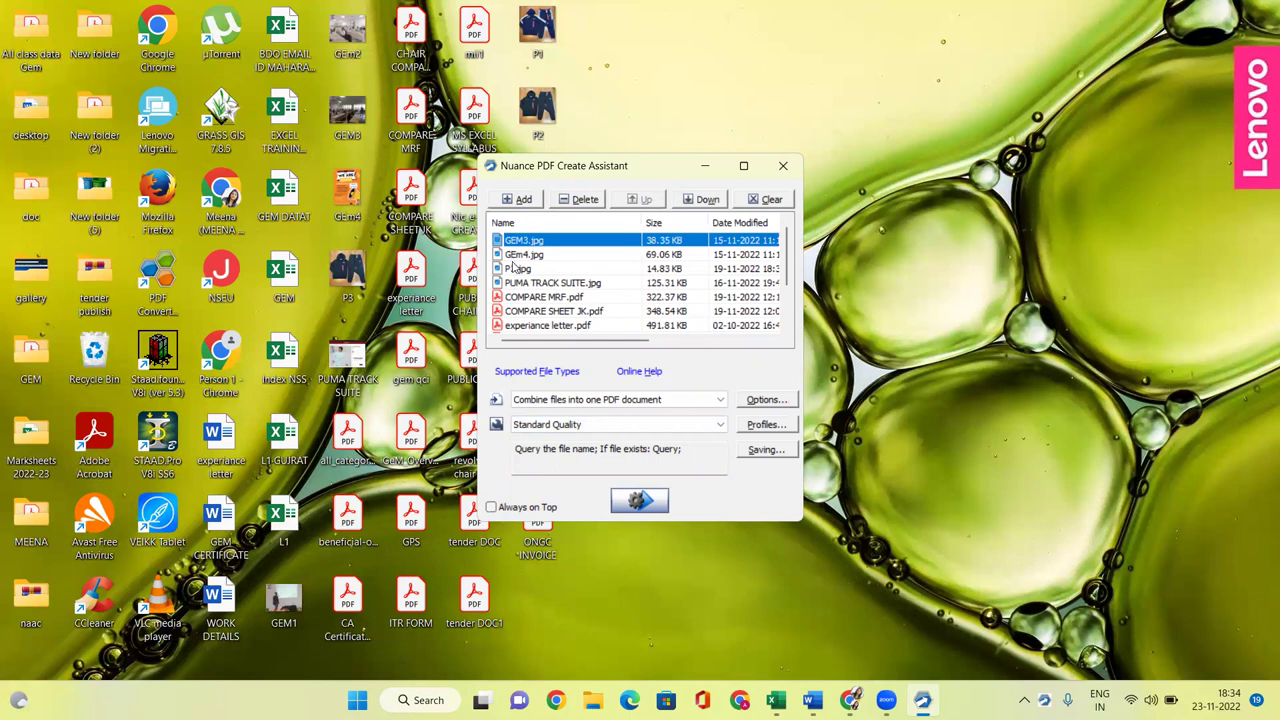
click(515, 268)
click(637, 201)
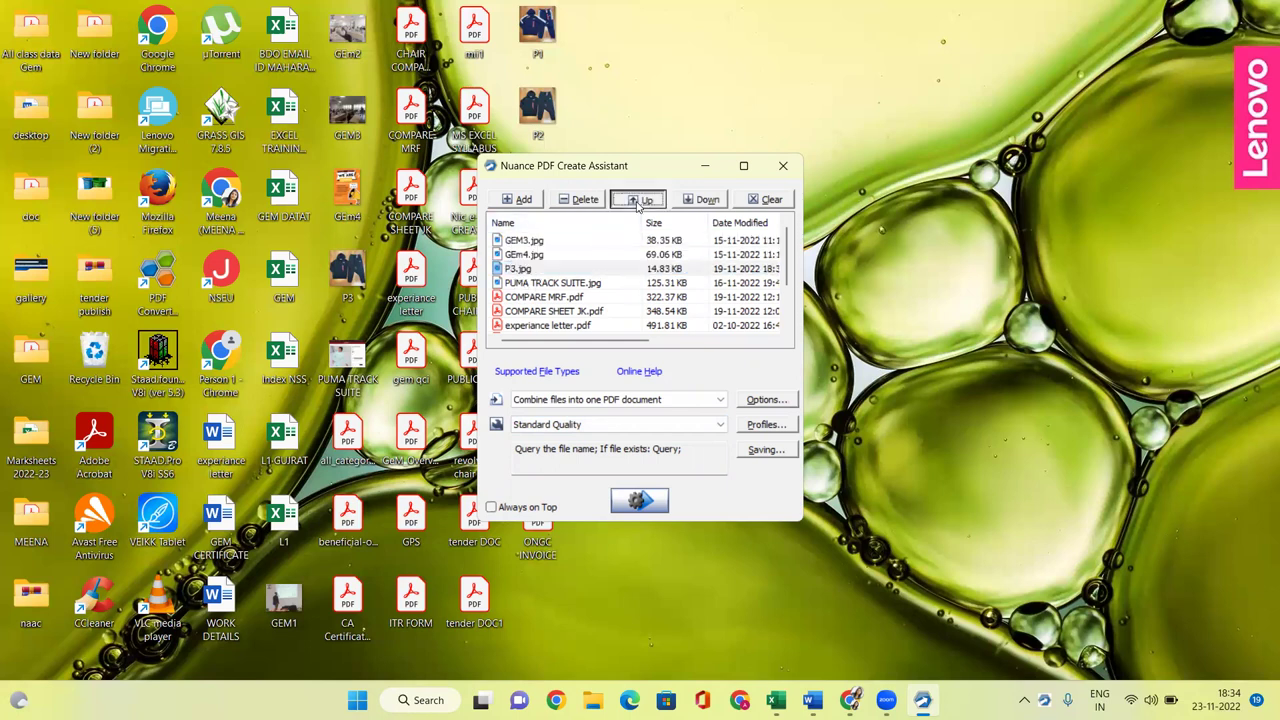
click(637, 201)
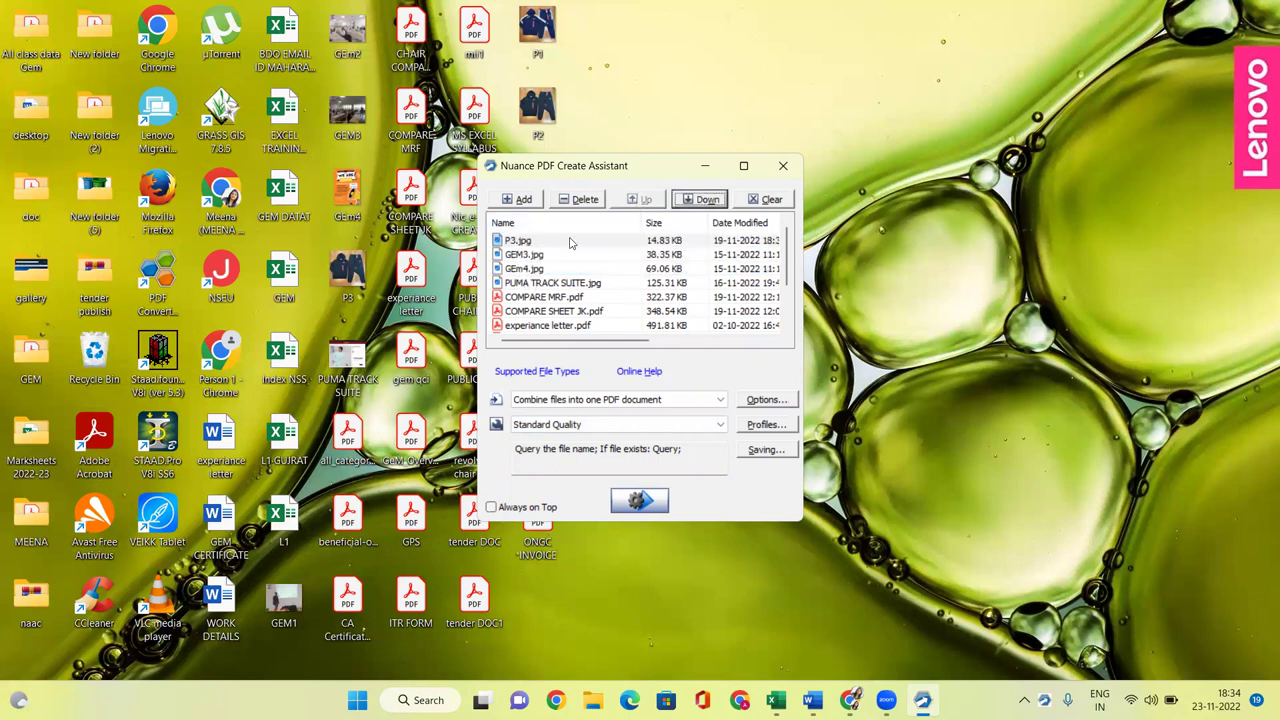
Move COMPARE MRF.pdf up to second place in the file list, directly after P3.jpg
click(527, 298)
click(643, 201)
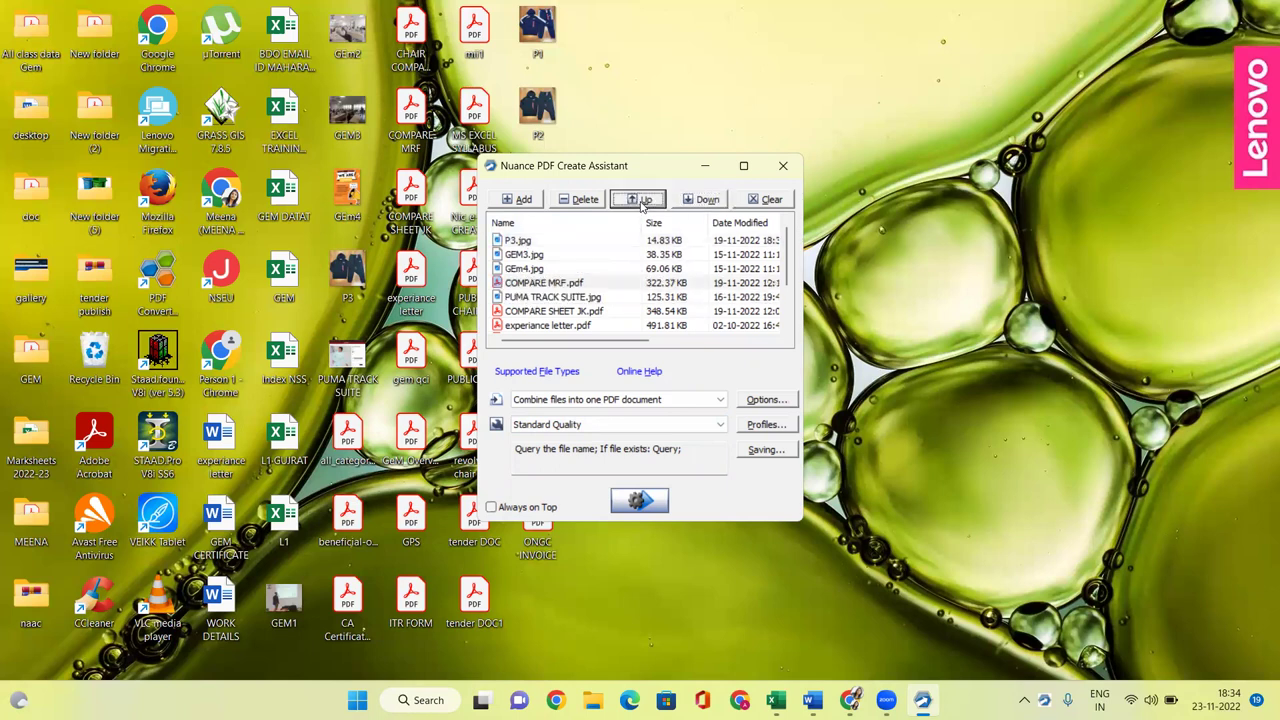
click(643, 201)
click(643, 201)
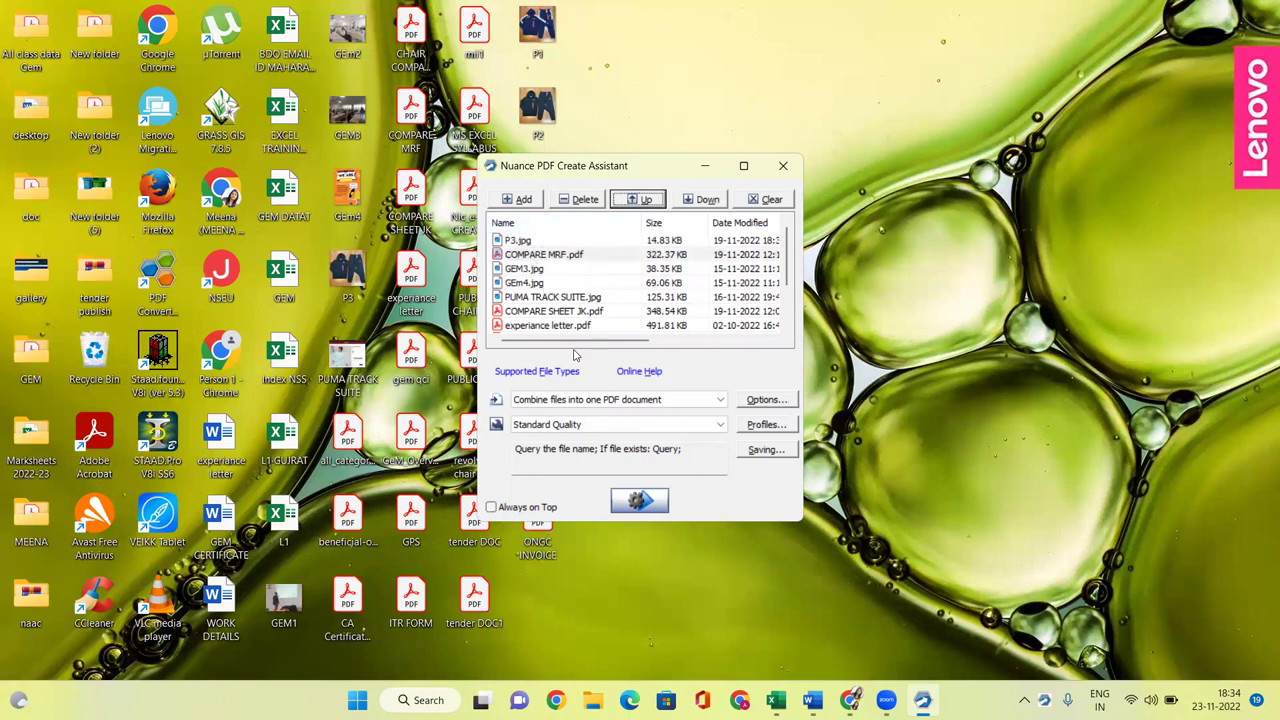
Review the file list and remove GEm4.jpg from the files being combined
drag(786, 265, 793, 320)
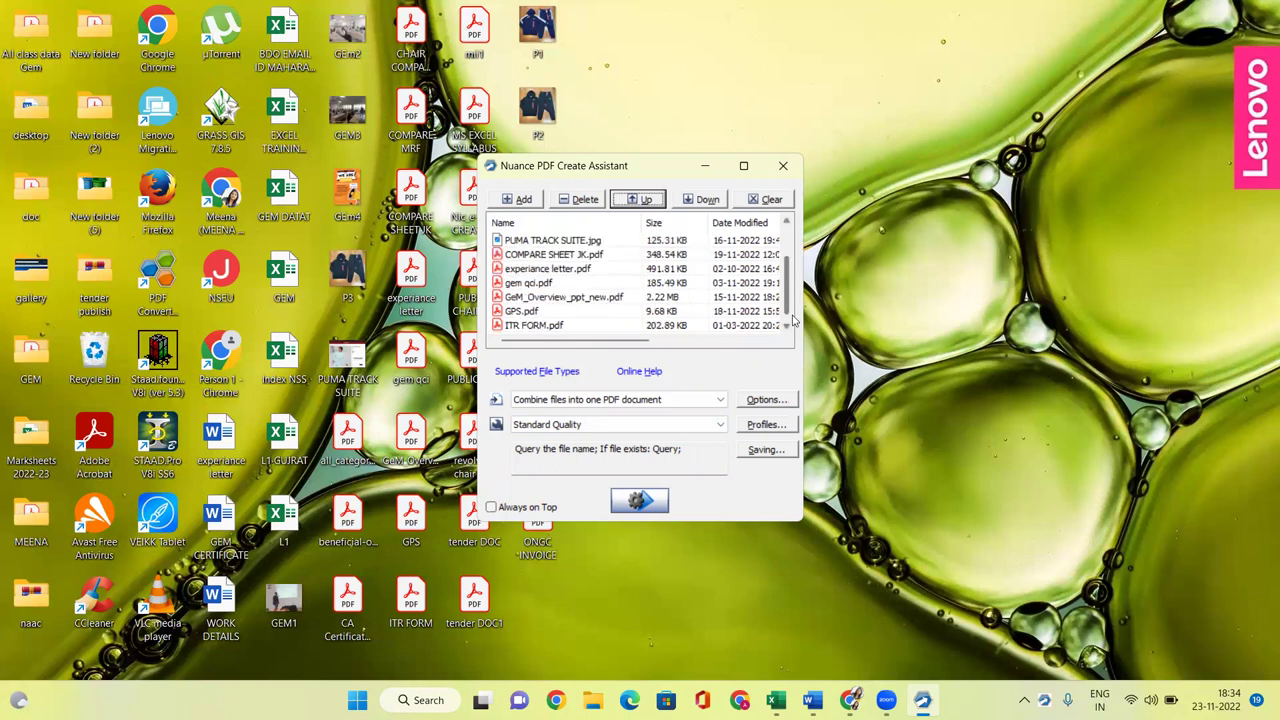
scroll(790, 223, up, 2)
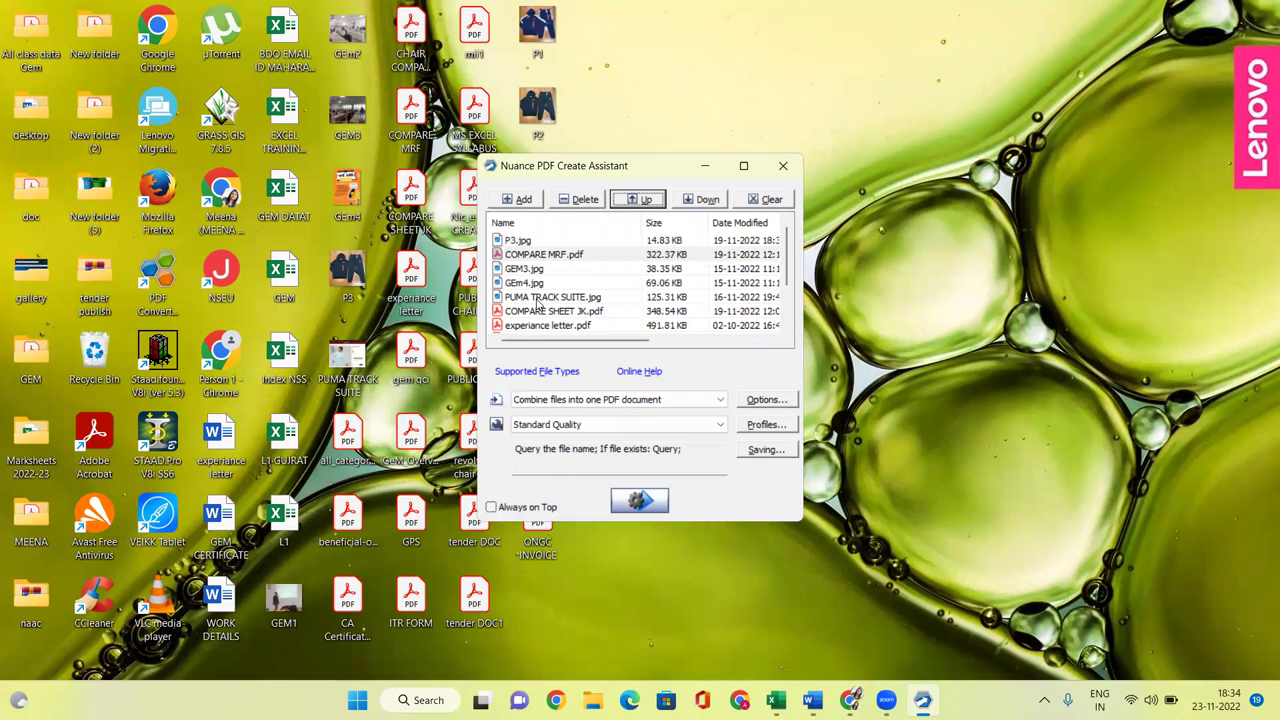
click(538, 300)
click(535, 285)
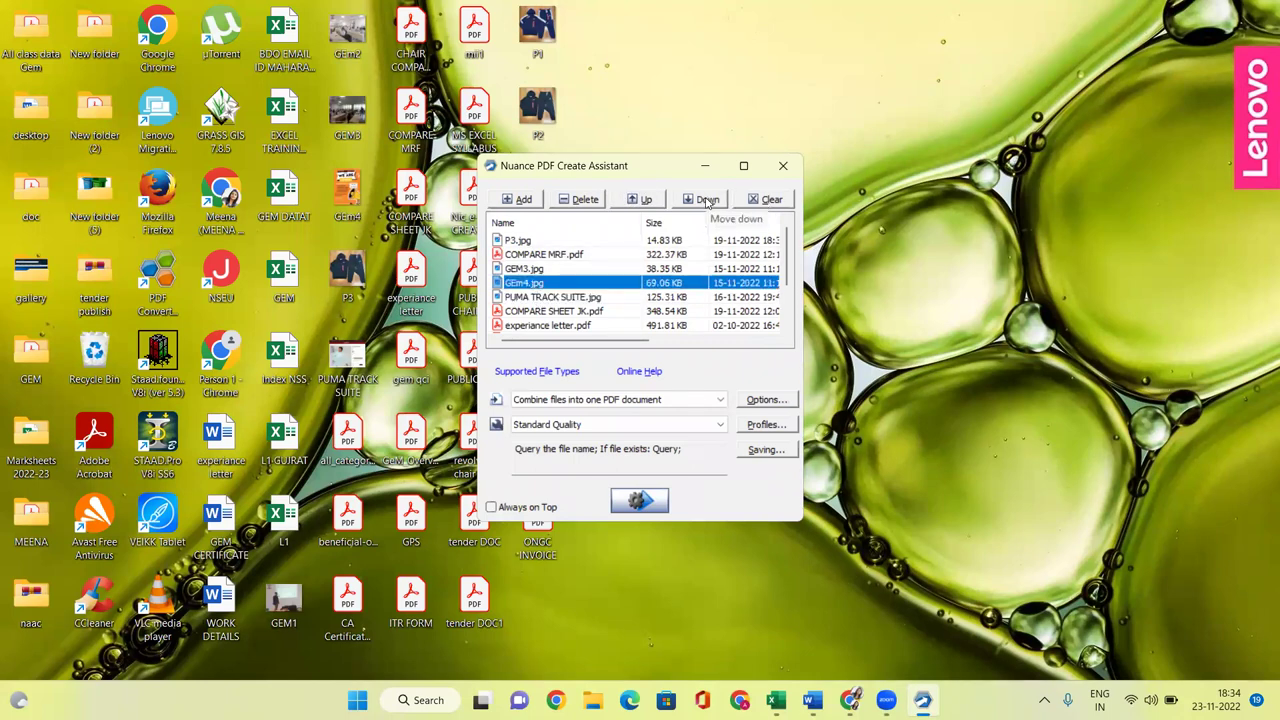
click(585, 202)
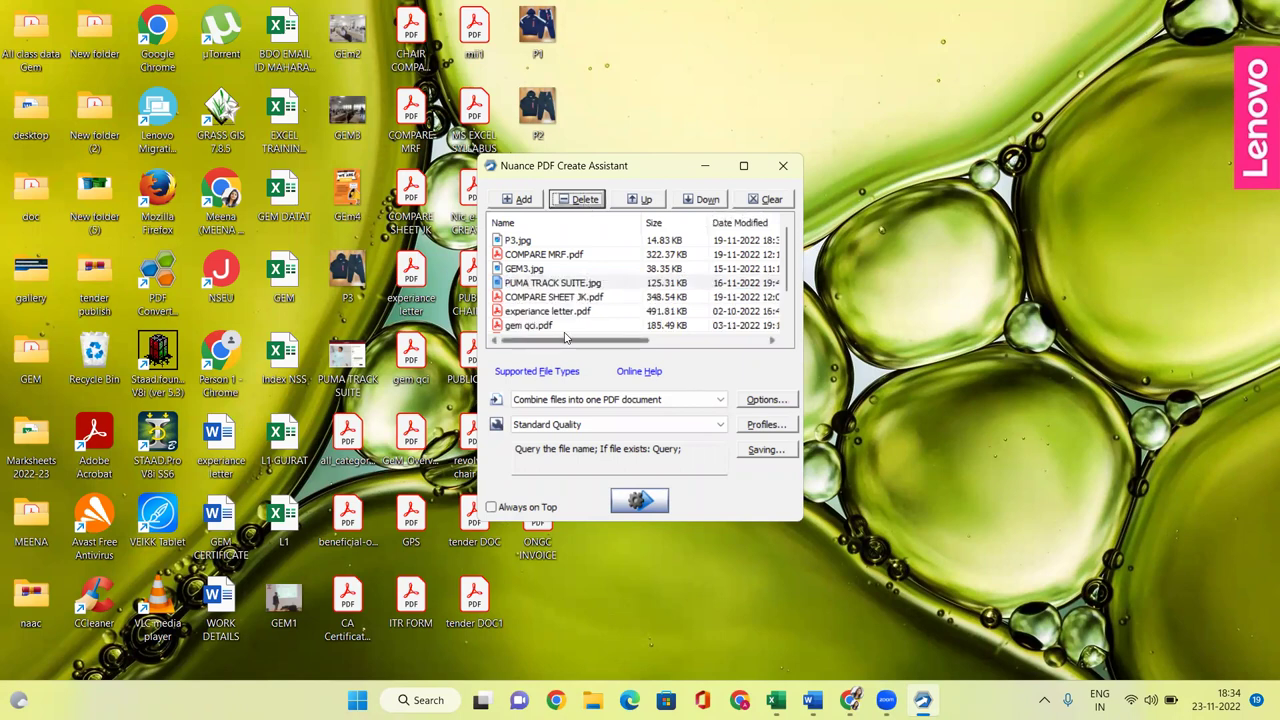
Create the combined PDF, save it on the Desktop as COMBINE, and close the job report and the assistant
click(640, 501)
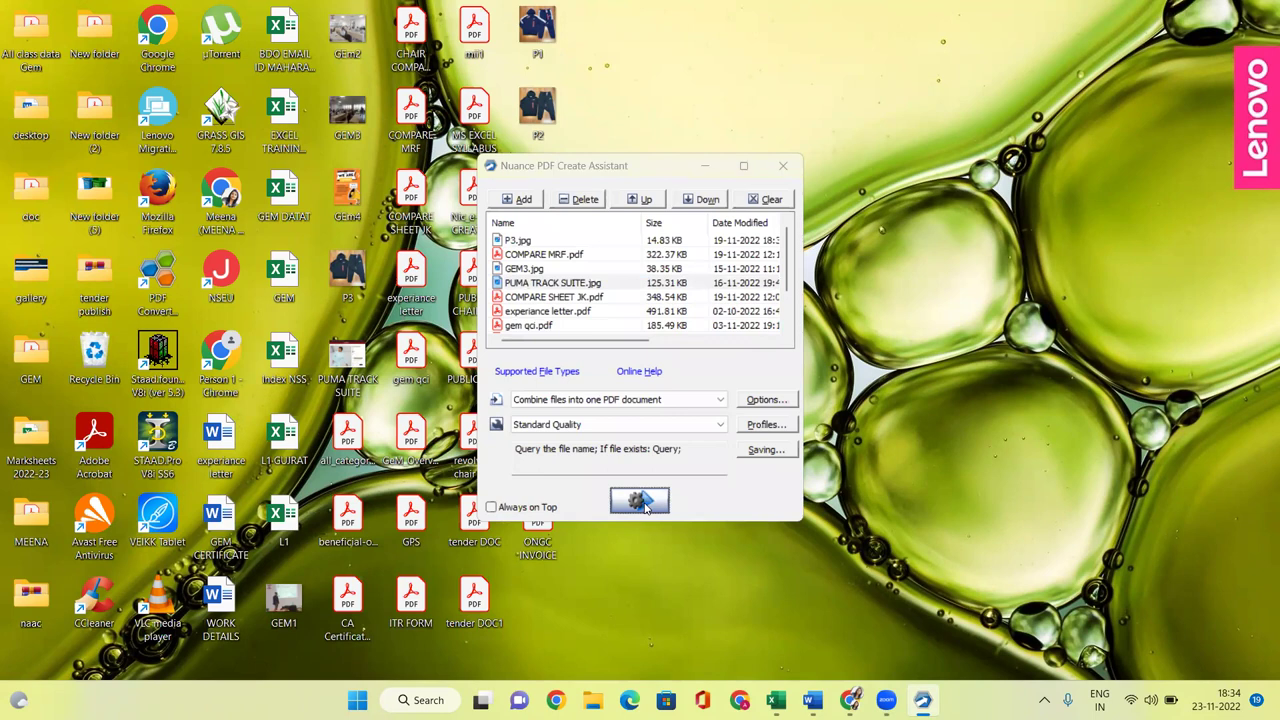
click(462, 295)
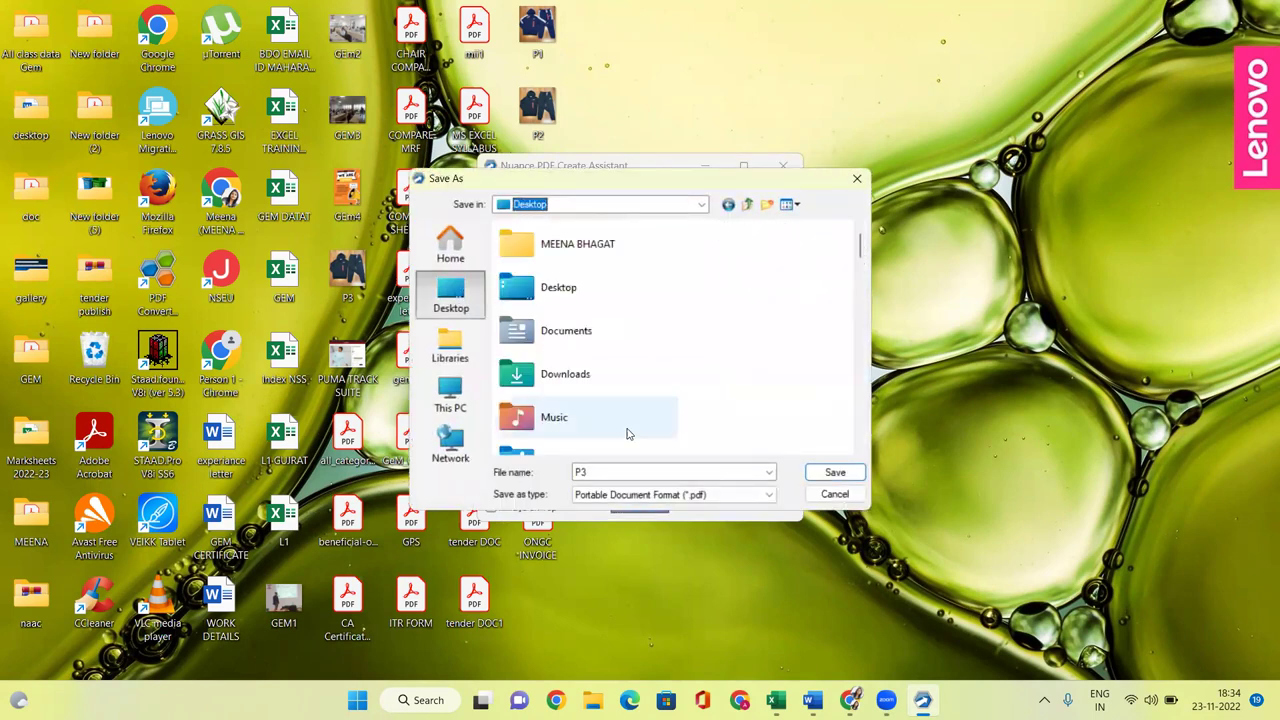
double_click(623, 472)
text(COMB)
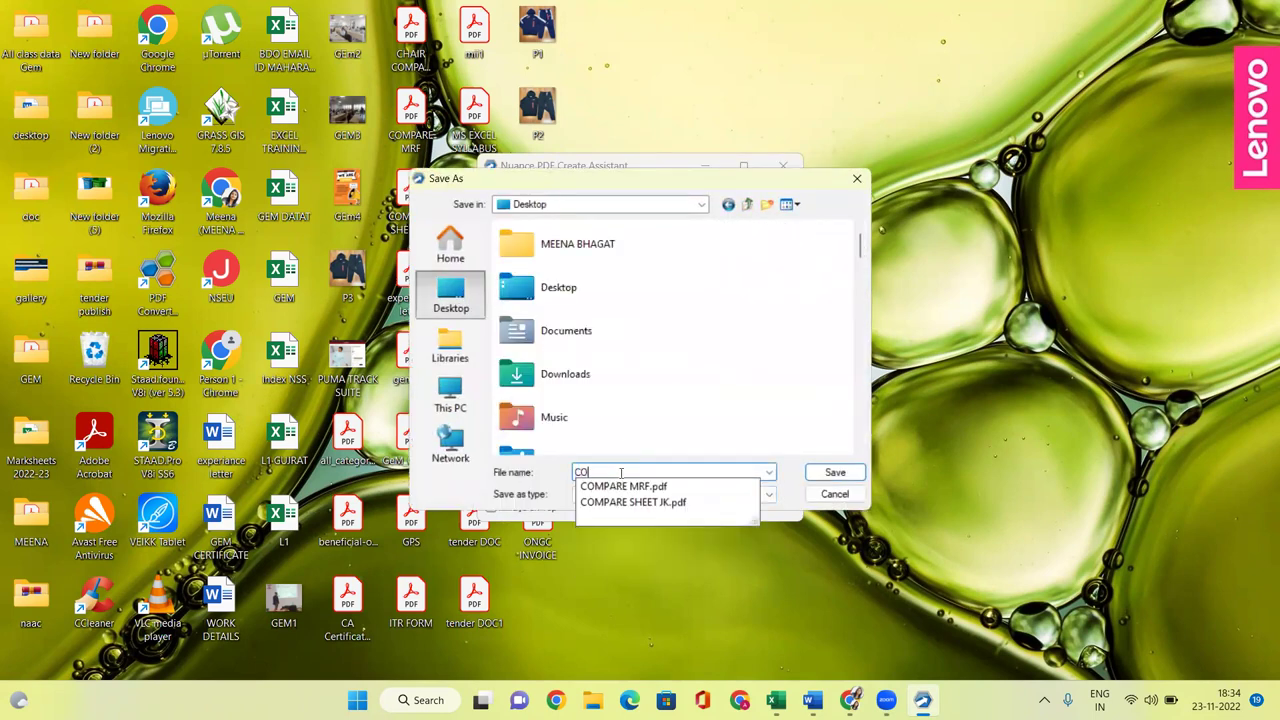
key(Return)
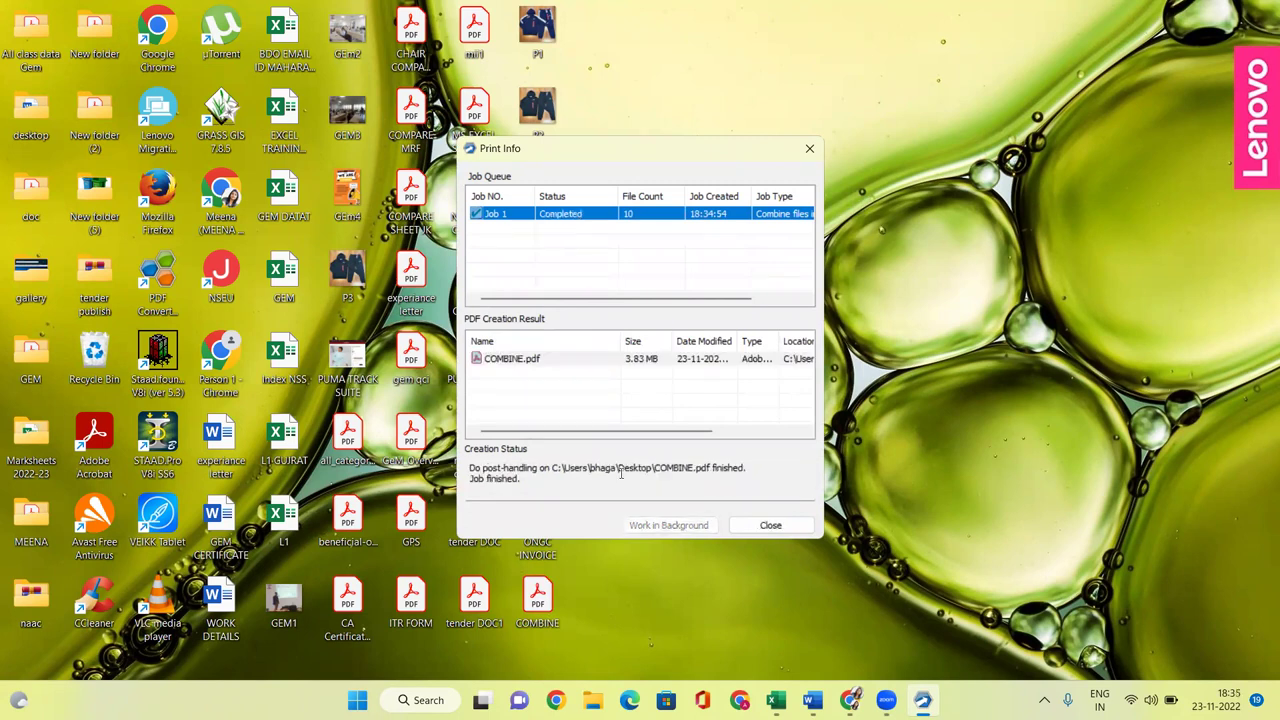
click(792, 530)
click(784, 170)
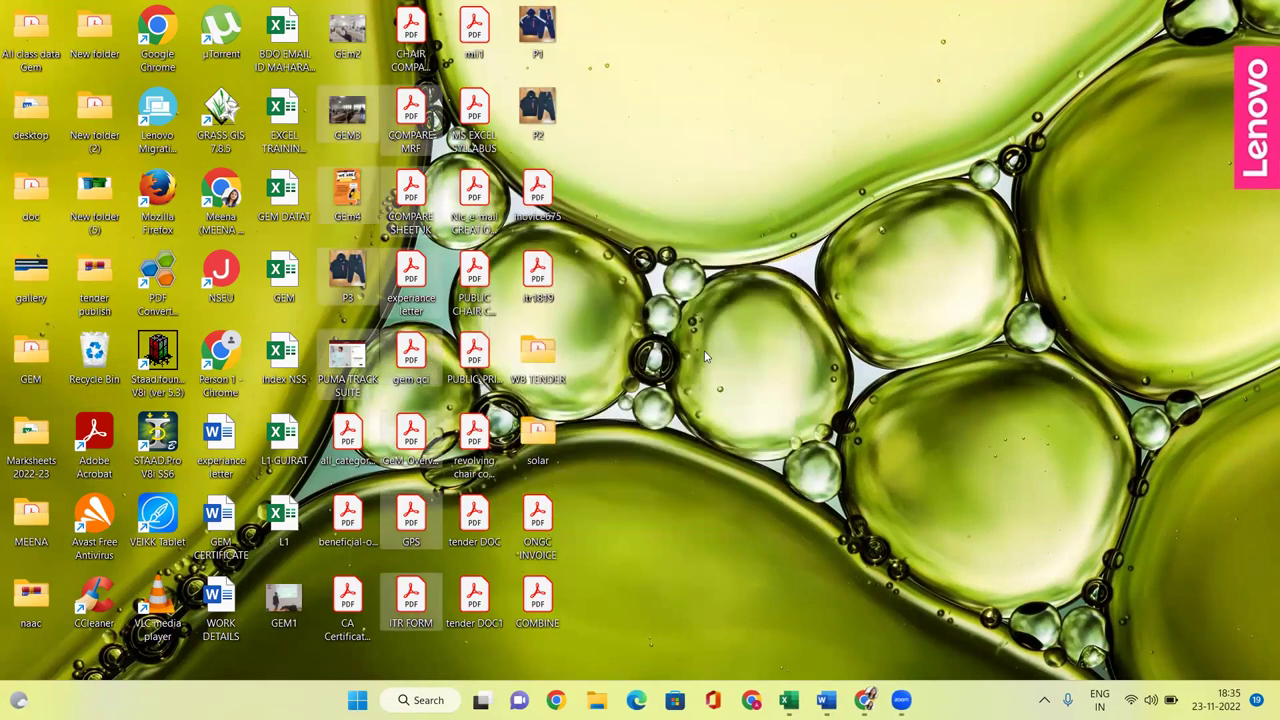
Open the COMBINE PDF in Adobe Acrobat Reader, page through it past page 20 to check the merged contents, and close it
double_click(537, 603)
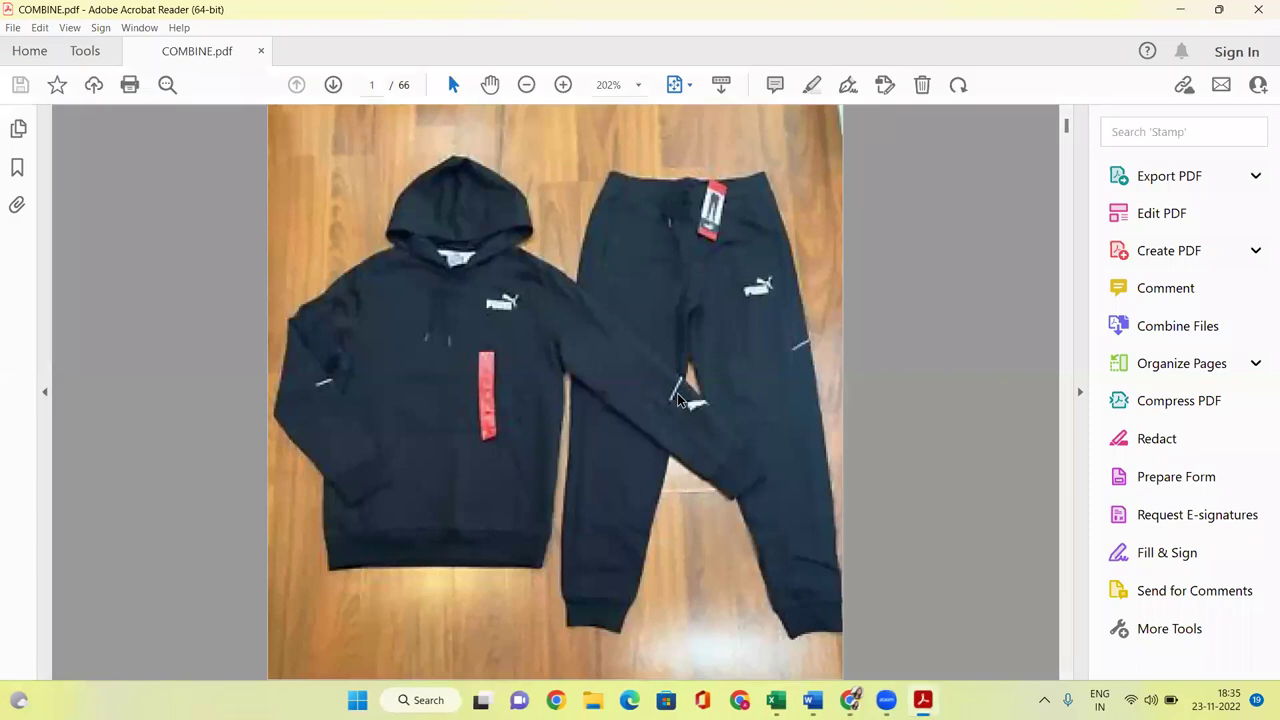
click(333, 85)
click(333, 85)
click(333, 85)
click(333, 85)
click(333, 85)
click(333, 85)
click(333, 85)
click(333, 85)
click(333, 85)
click(333, 85)
click(333, 85)
click(333, 85)
click(333, 85)
click(333, 85)
click(333, 85)
click(333, 85)
click(333, 85)
click(333, 85)
click(333, 85)
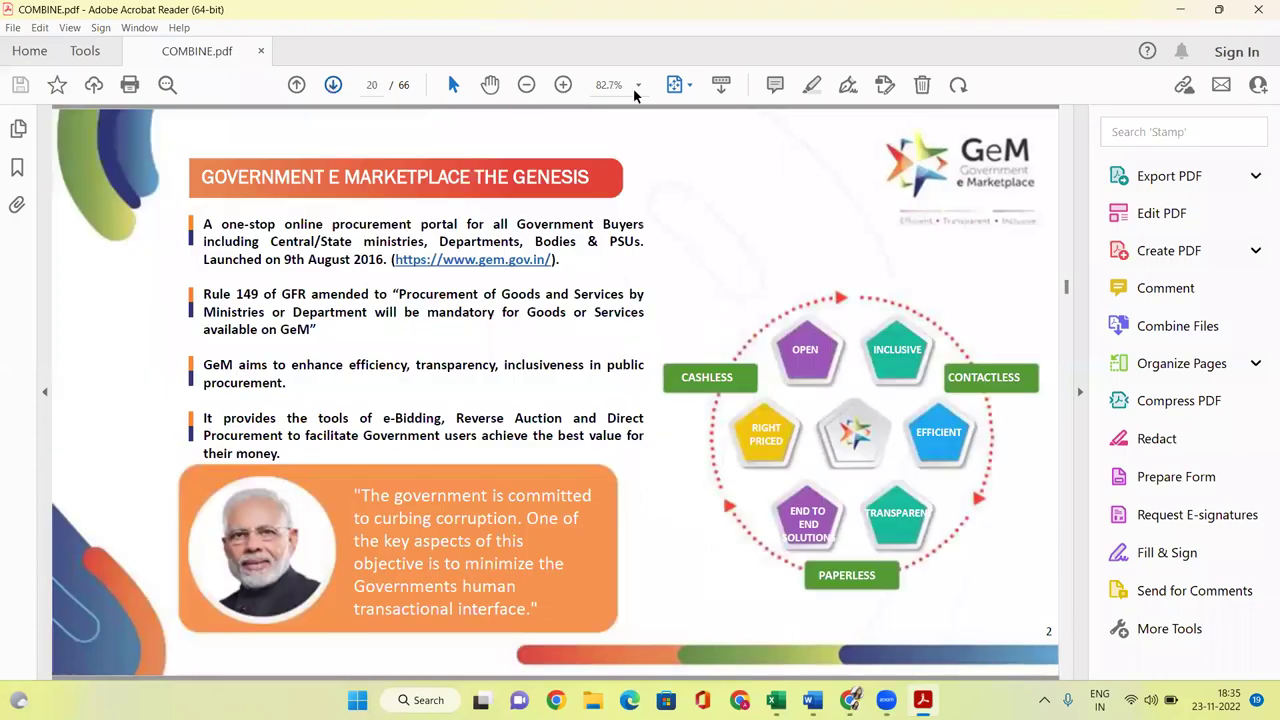
click(333, 85)
key(alt+F4)
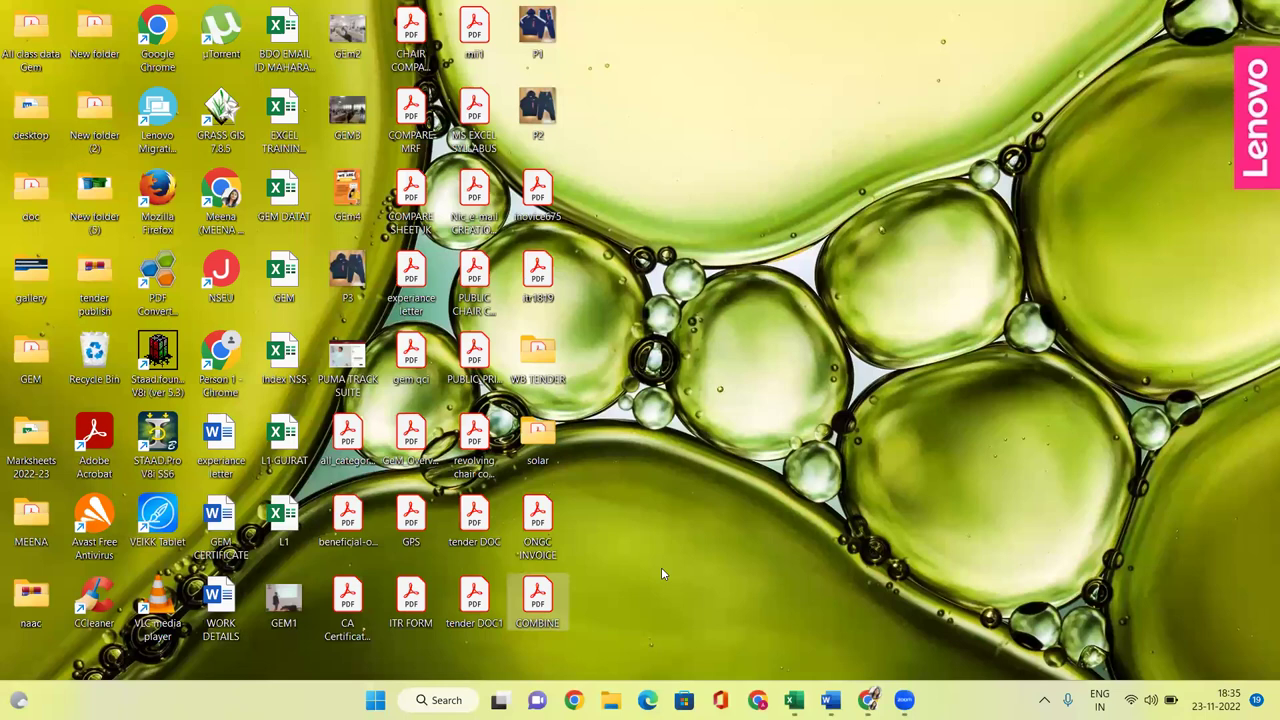
Open the COMBINE file from the desktop with PDF Converter Professional
right_click(540, 597)
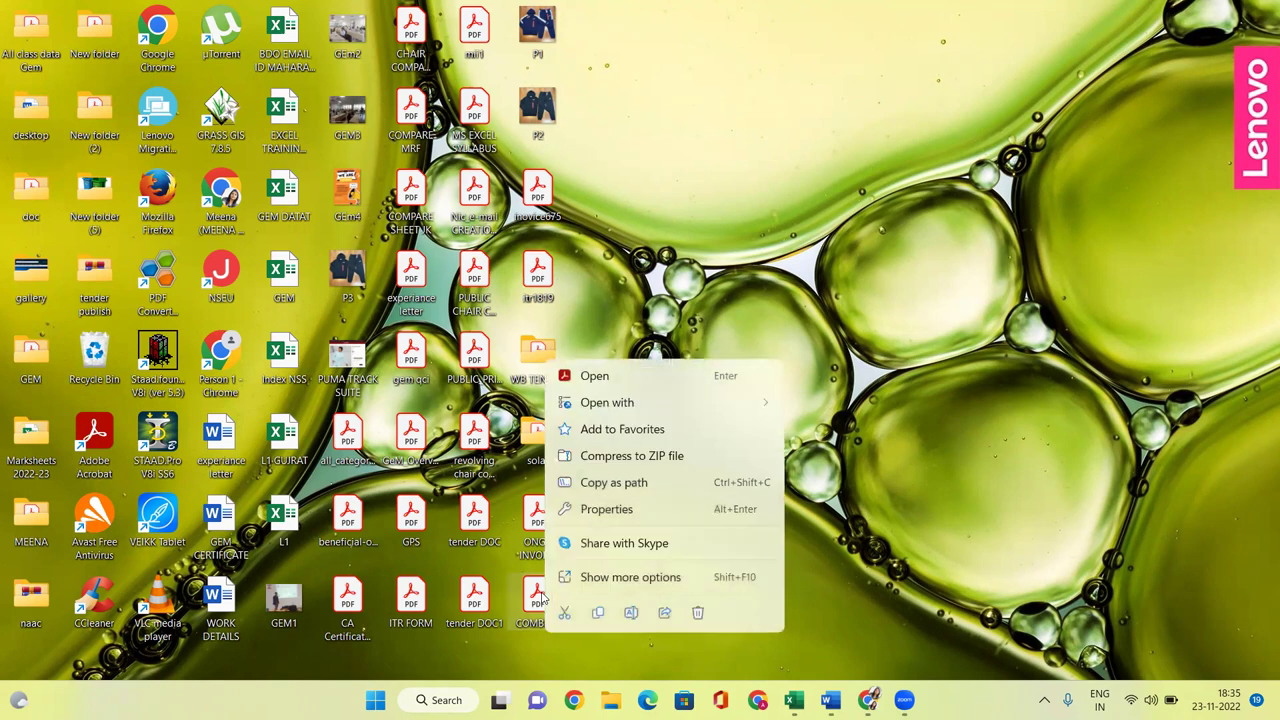
mouse_move(677, 402)
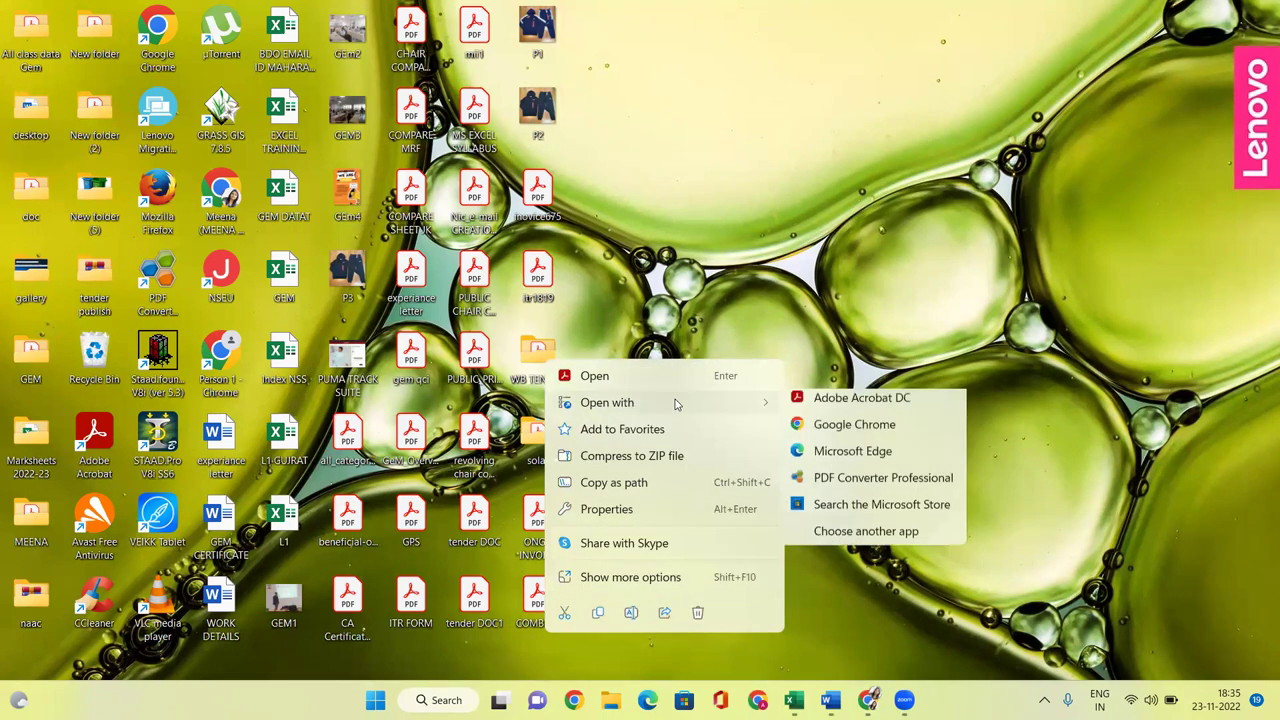
click(869, 485)
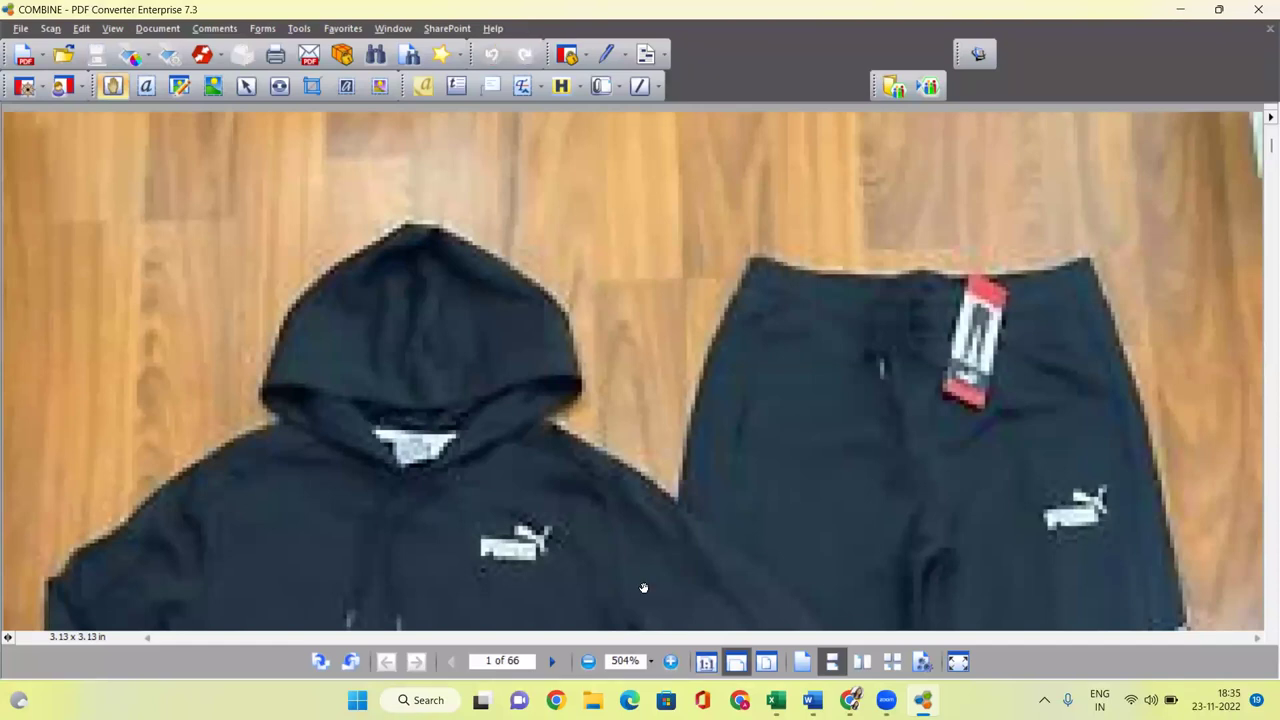
Page through the COMBINE document to page 7 and reduce the zoom to 100% to examine the merged pages
click(554, 660)
click(554, 660)
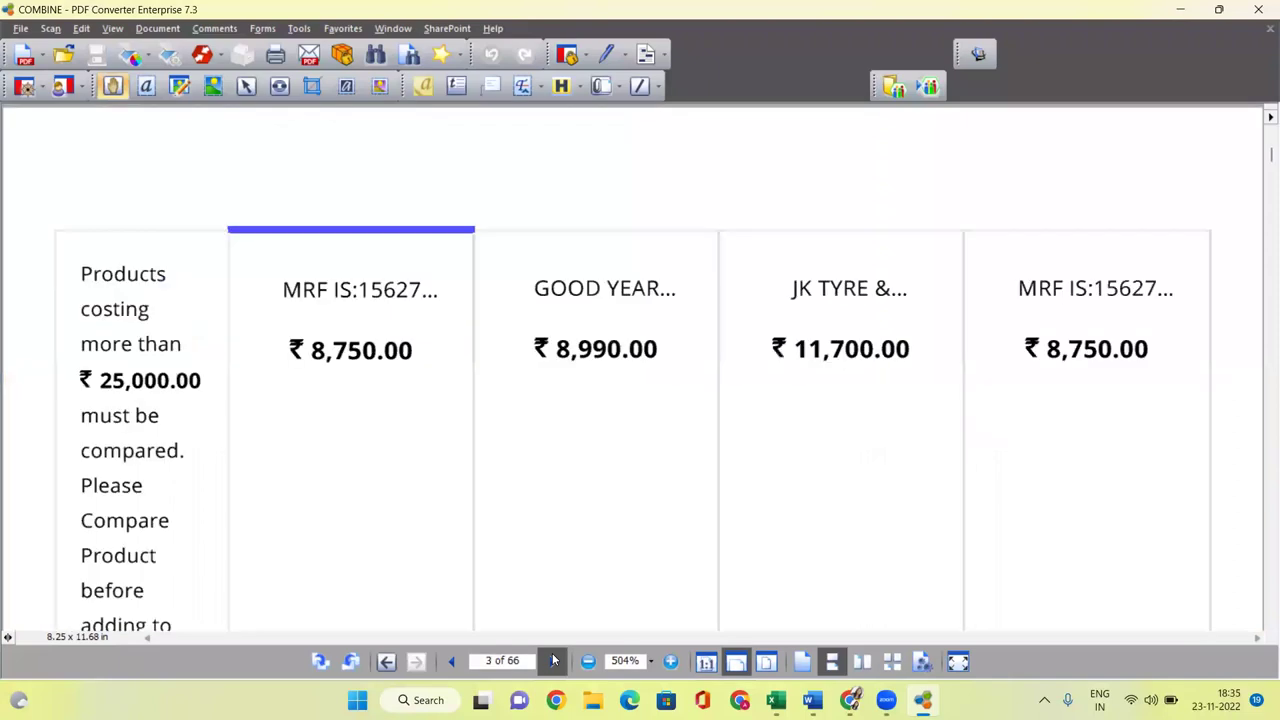
click(554, 660)
click(590, 662)
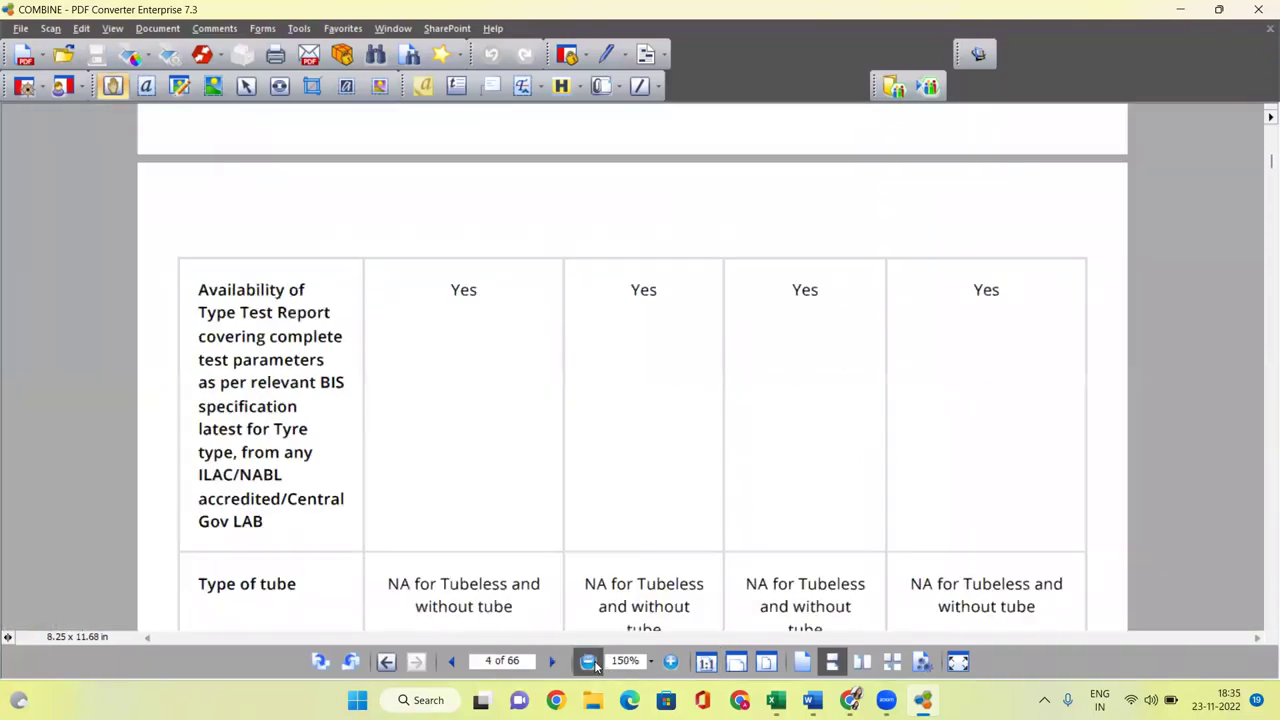
click(590, 662)
click(552, 661)
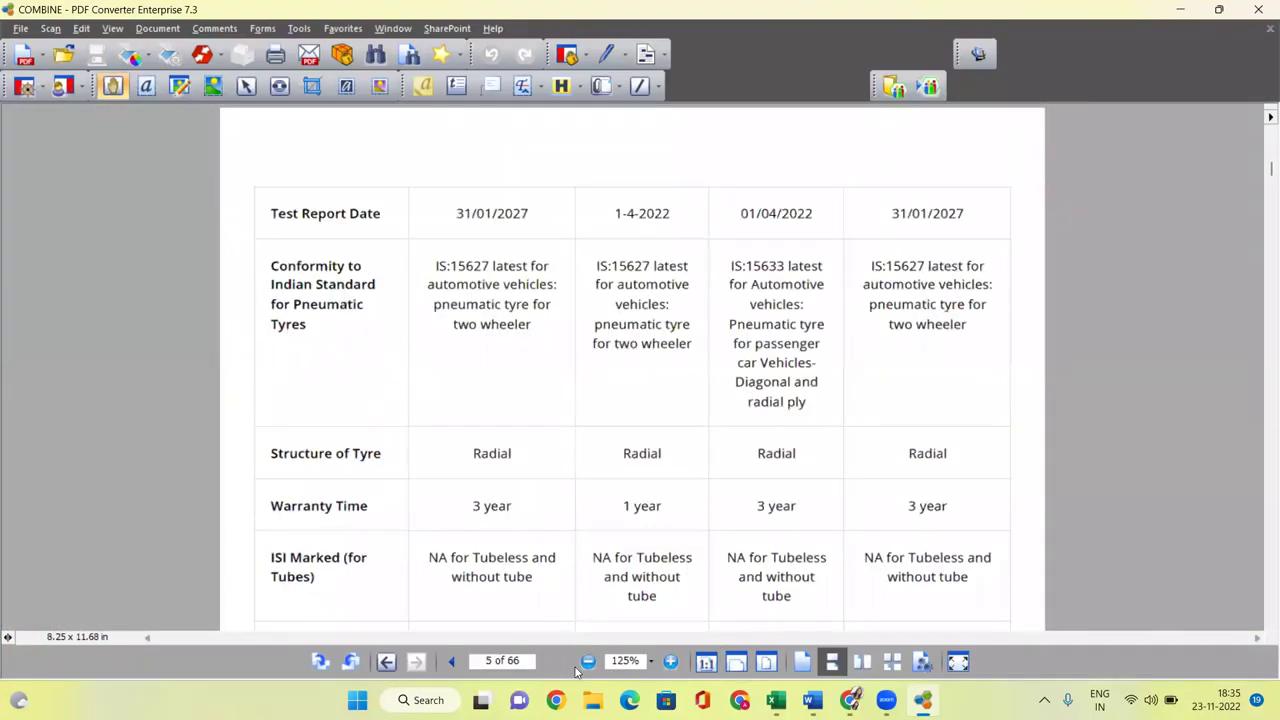
click(590, 665)
click(553, 666)
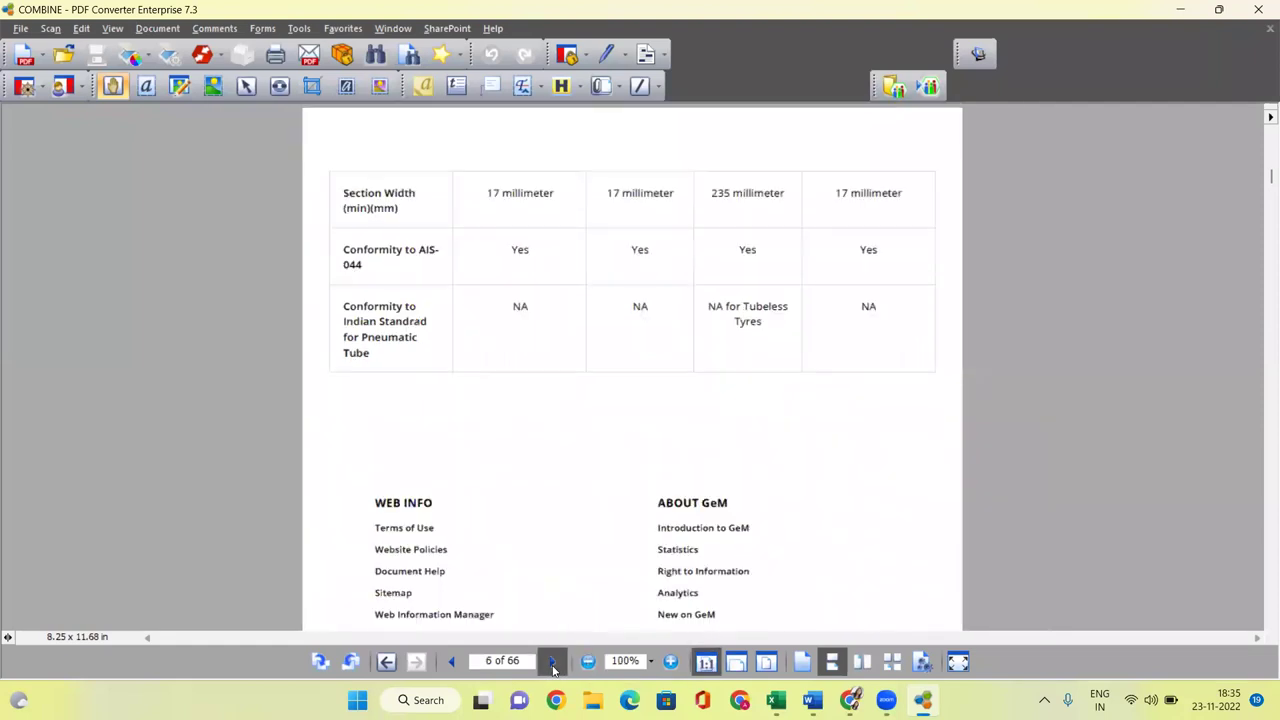
click(553, 664)
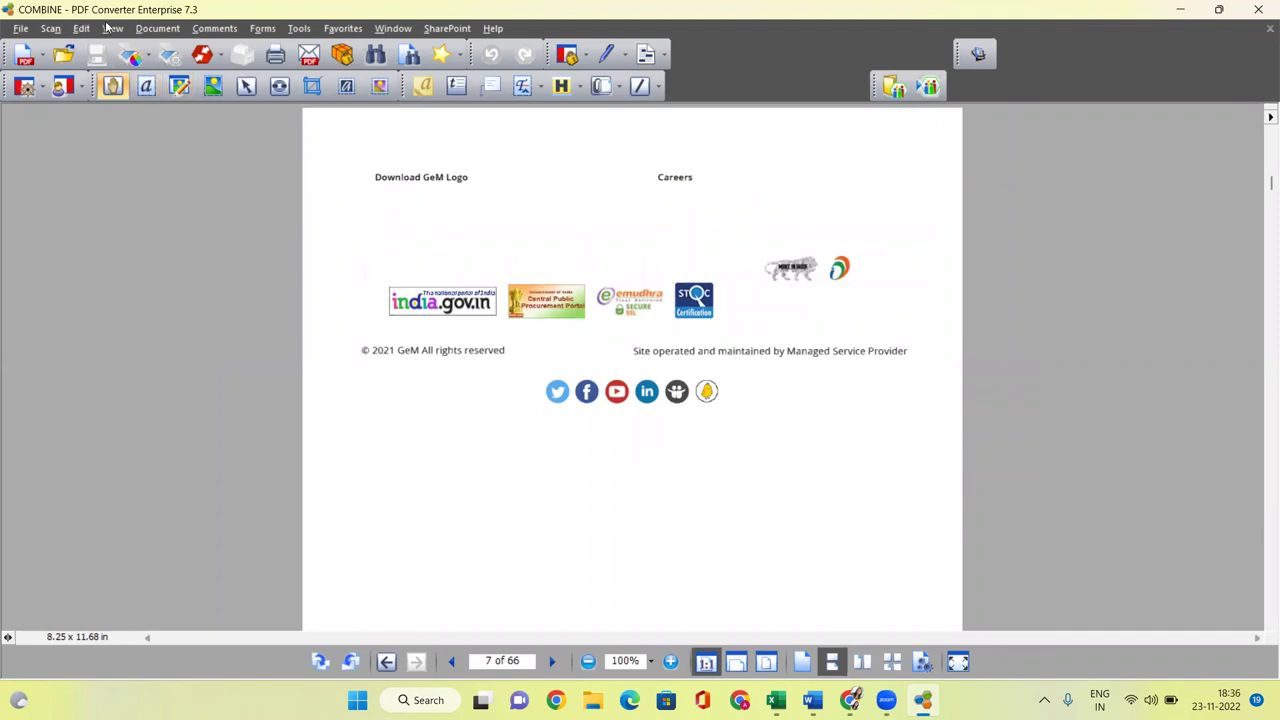
Show all pages as thumbnails in the Document Assembly view and reduce the zoom to 12.5%
click(112, 28)
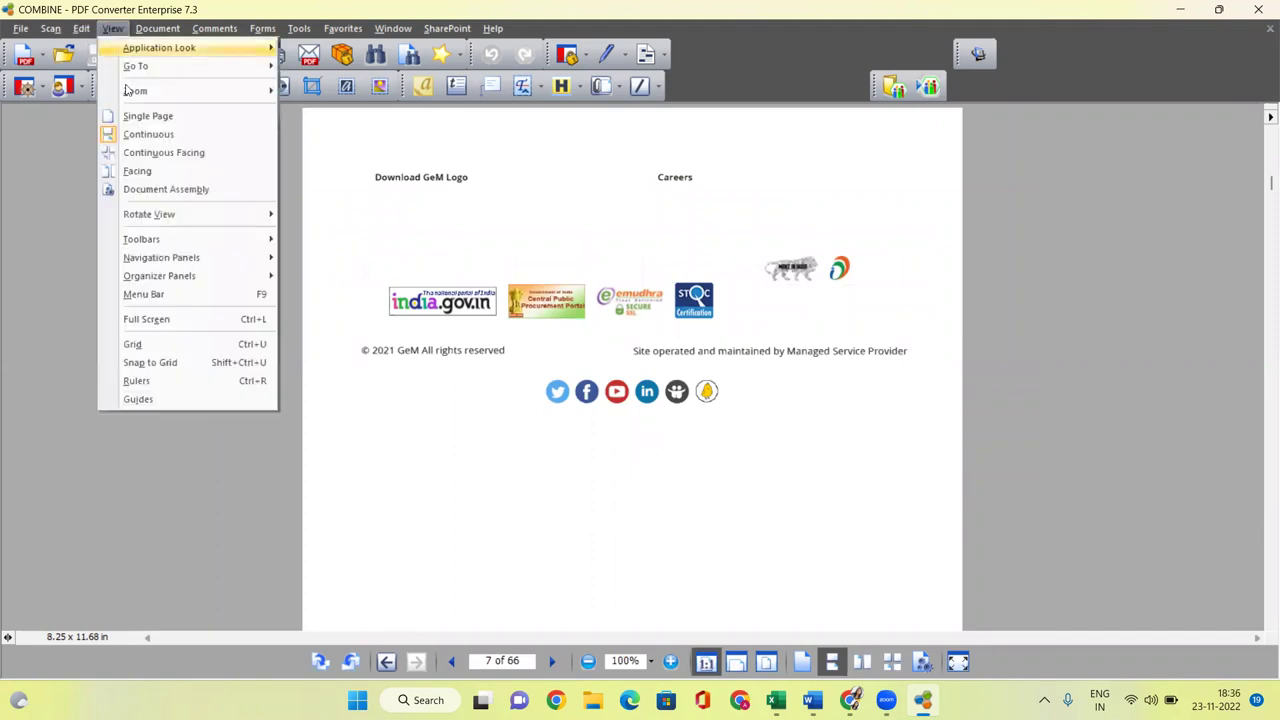
click(152, 190)
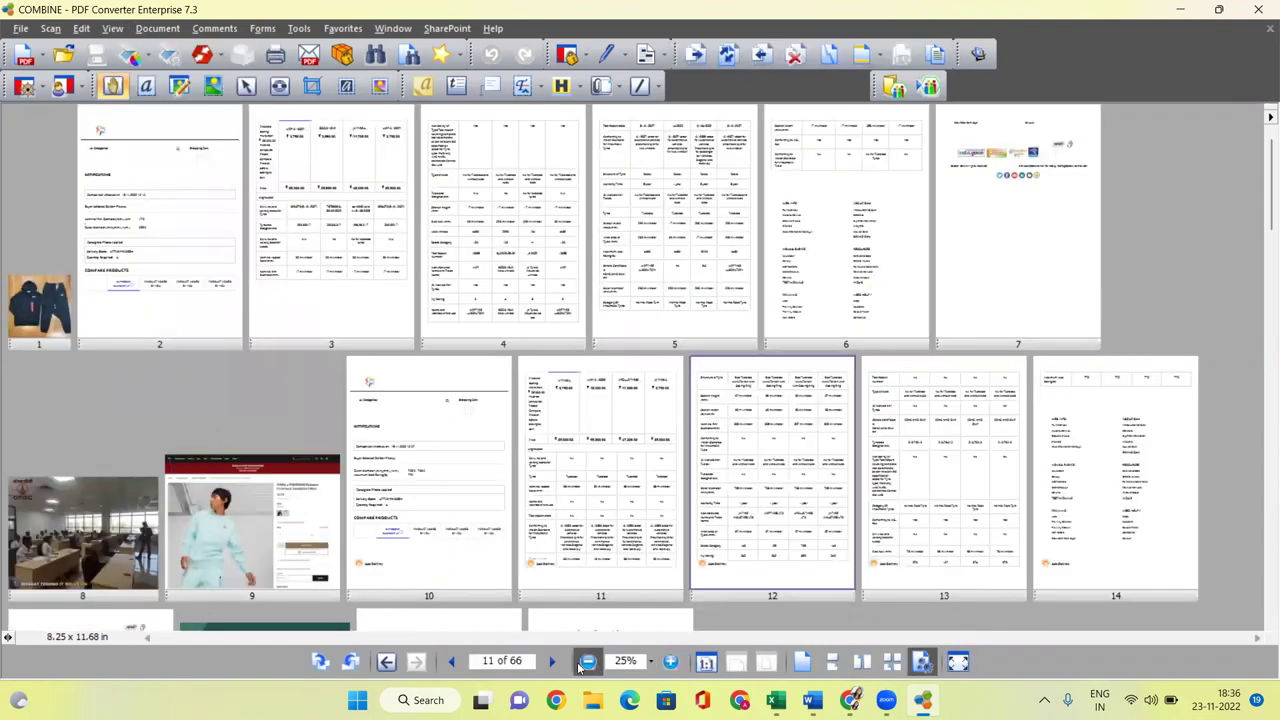
click(586, 662)
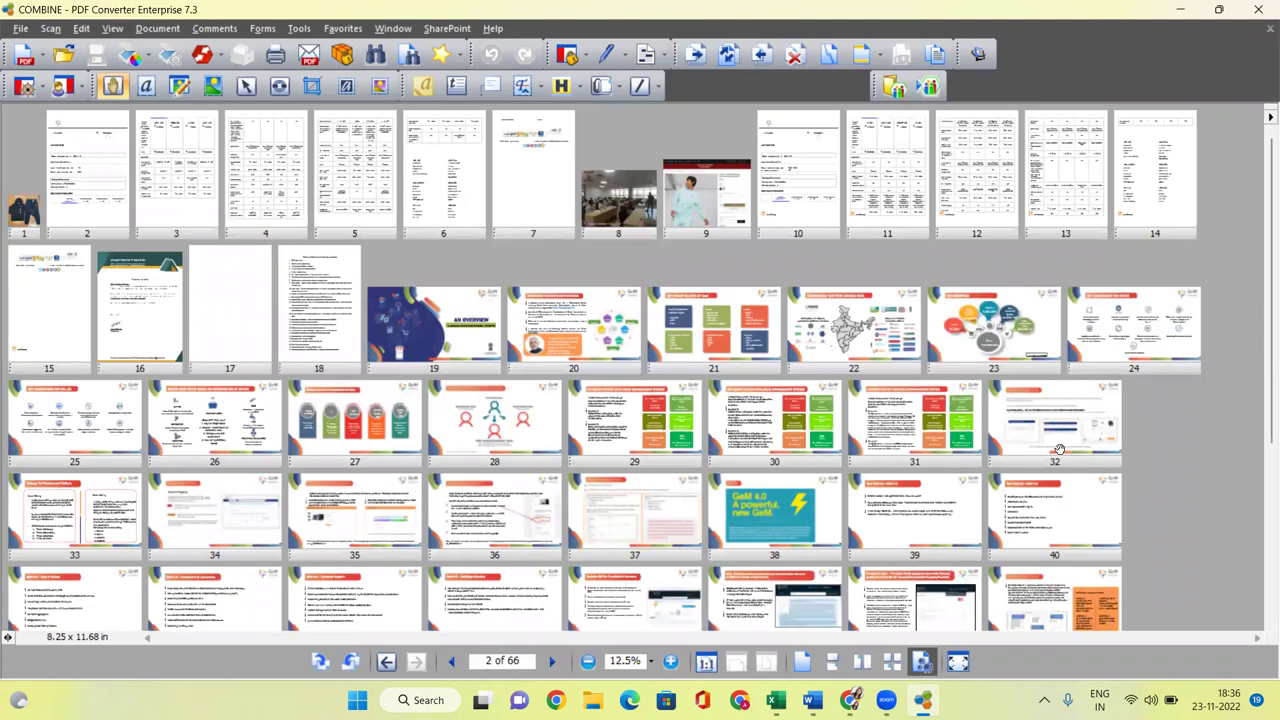
Reduce the thumbnail zoom to 8.33% and delete the selected page 7 from the COMBINE document
click(589, 664)
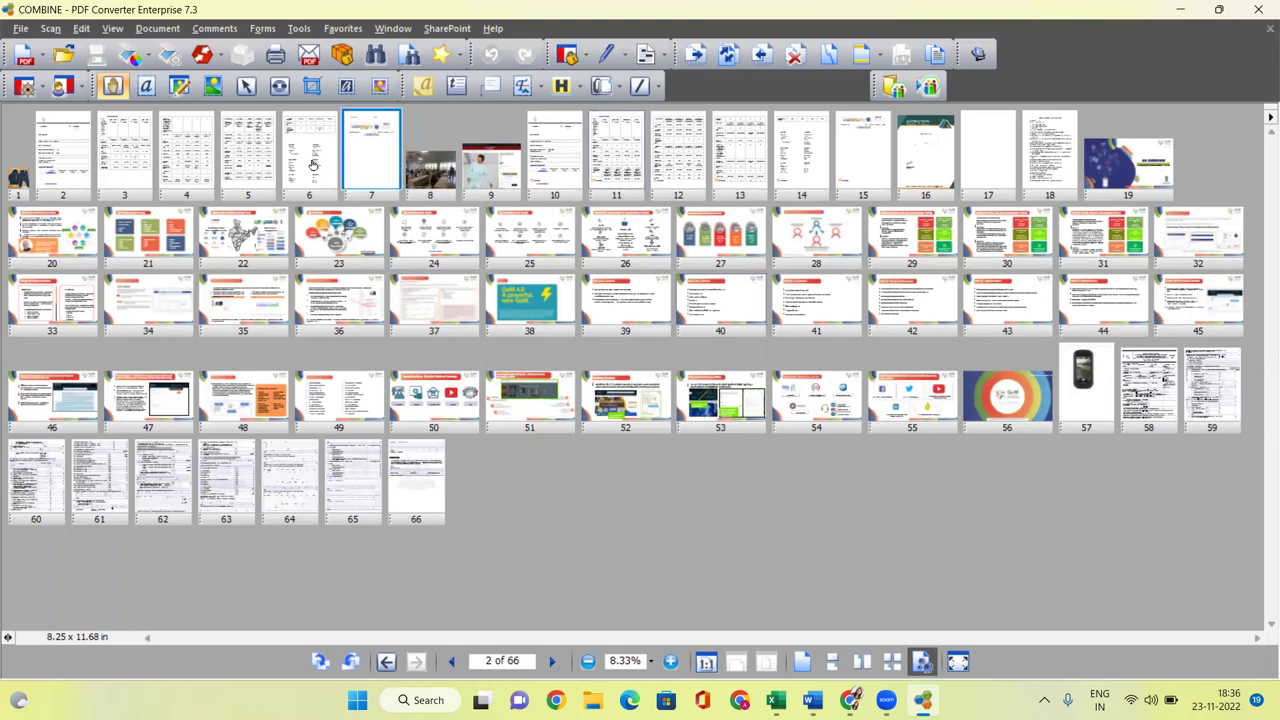
right_click(384, 163)
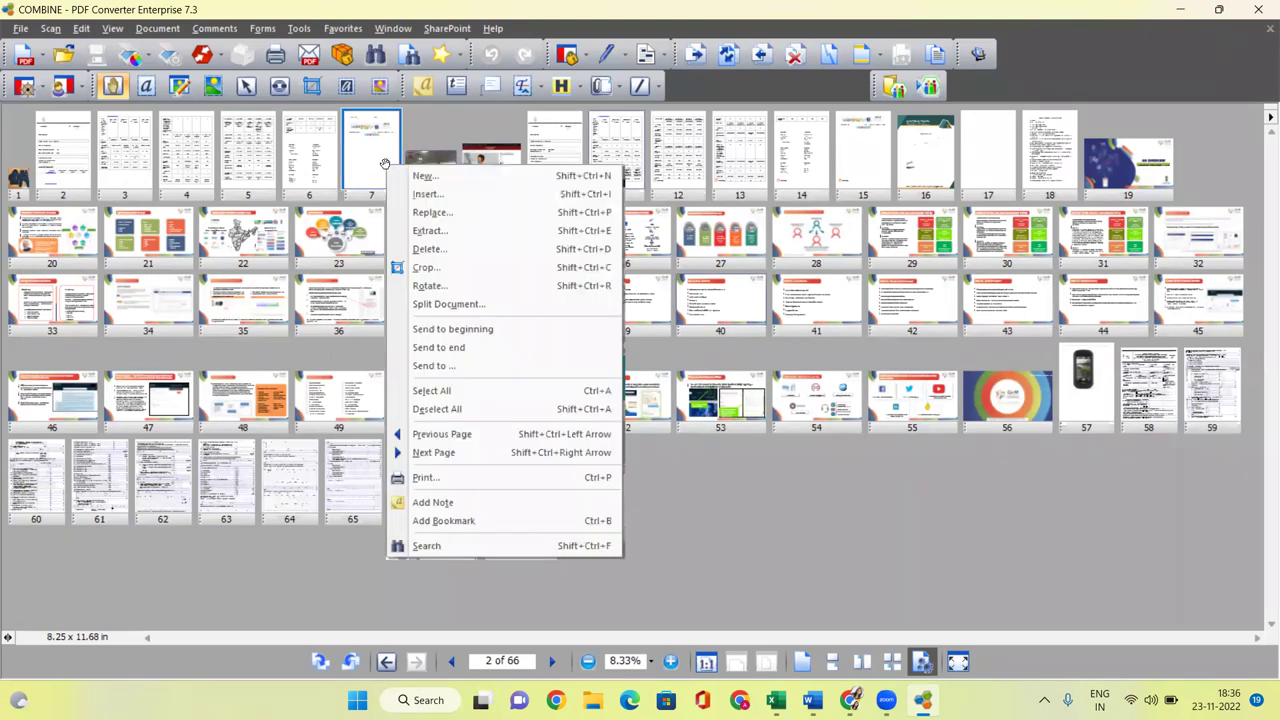
click(436, 249)
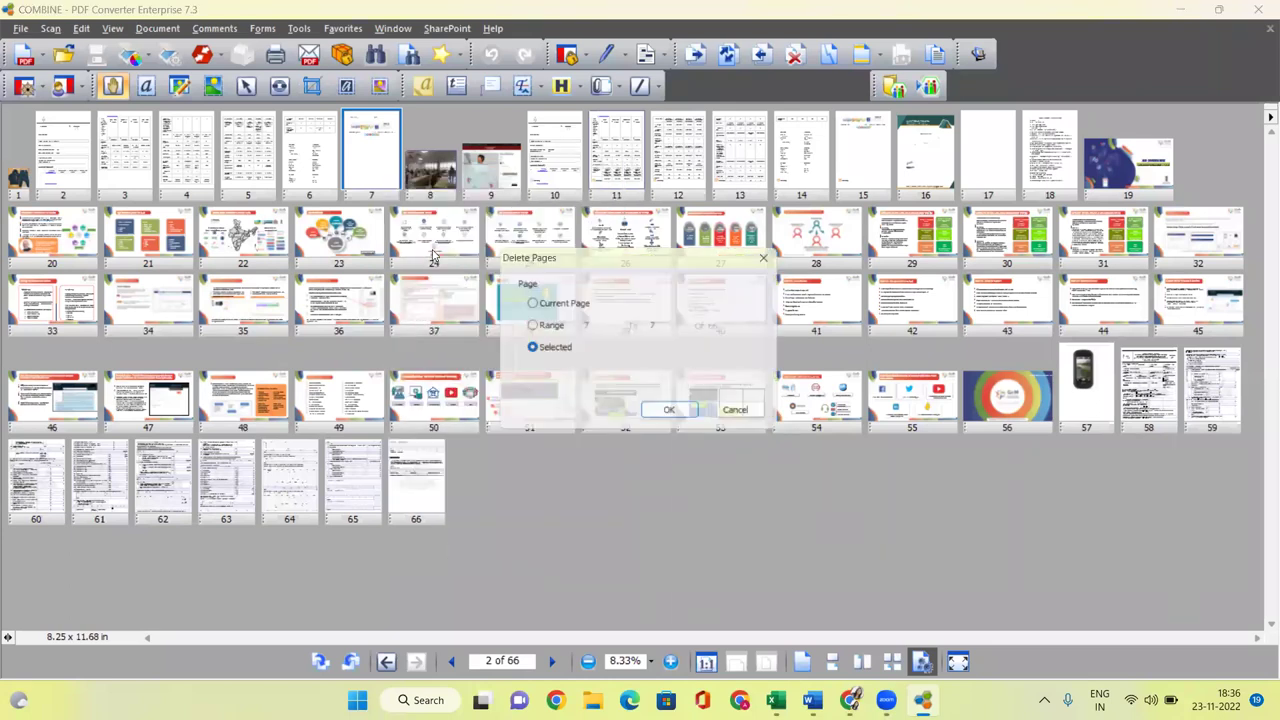
click(531, 326)
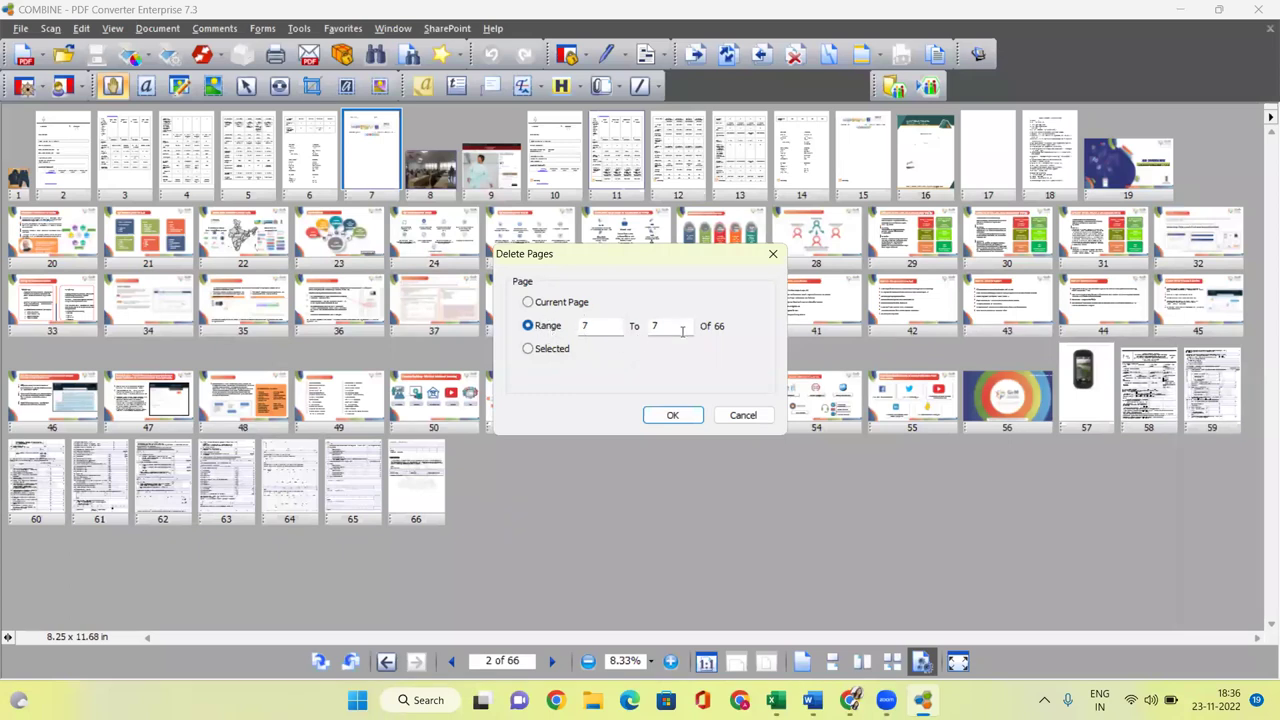
click(559, 350)
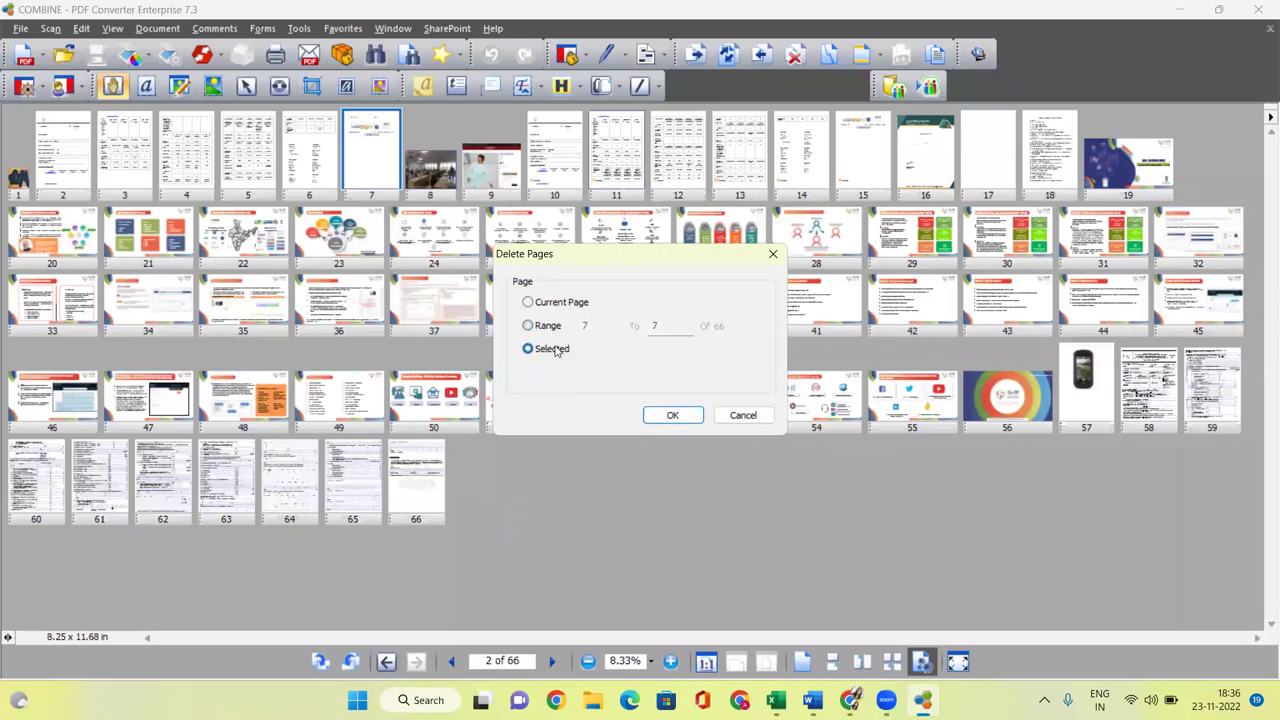
click(673, 416)
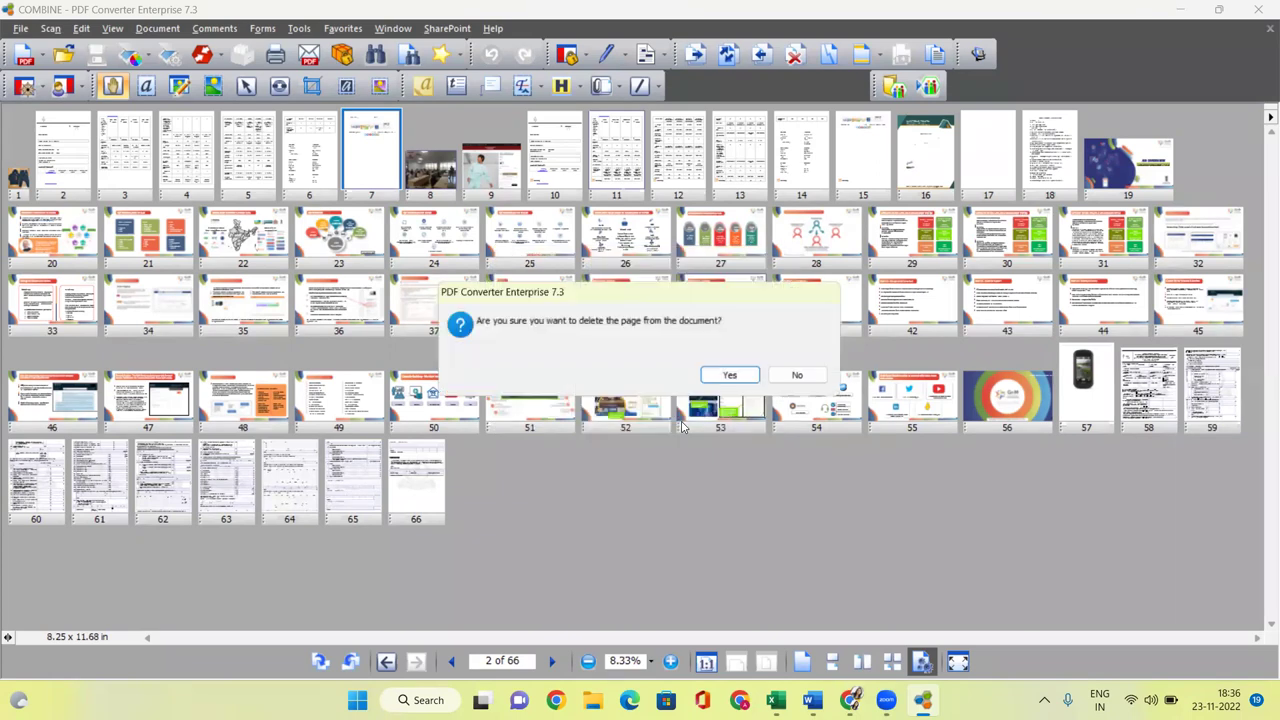
click(733, 377)
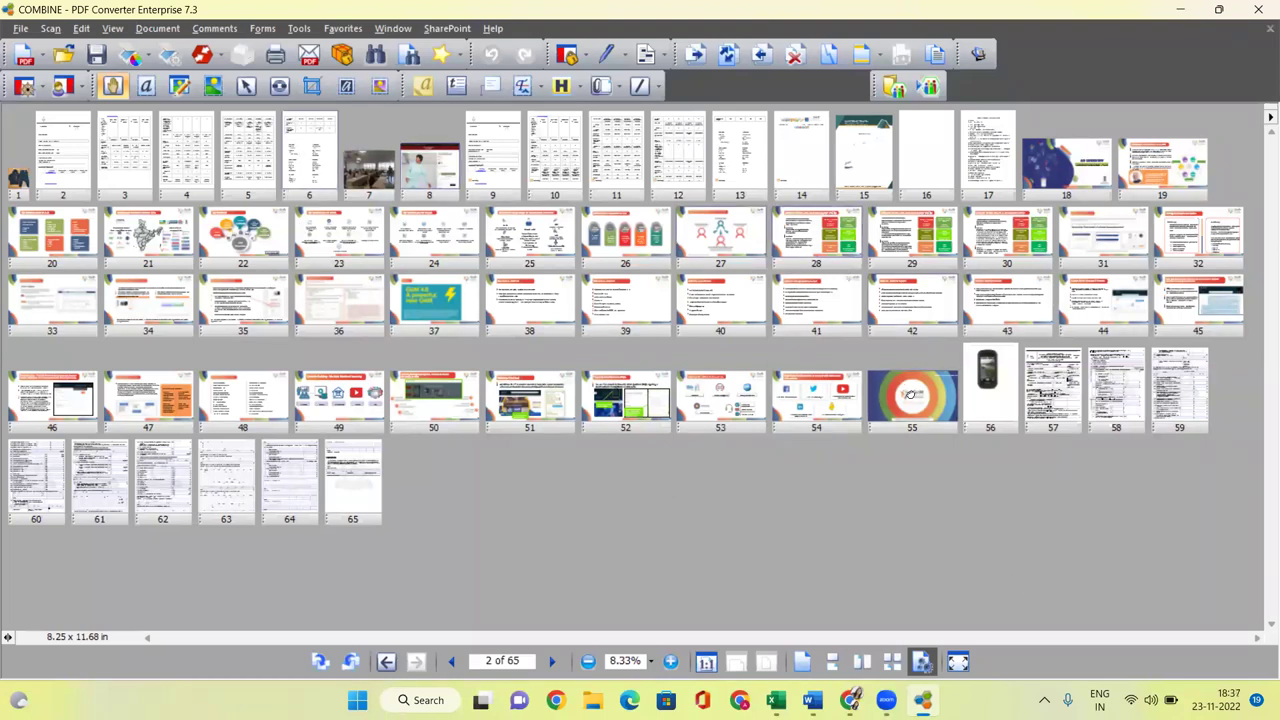
Reorder the thumbnails: move page 55 directly after page 1, page 1 directly after page 8, and page 56 directly after page 8
mouse_move(915, 432)
mouse_down()
mouse_move(346, 203)
mouse_move(103, 197)
mouse_move(72, 175)
mouse_up()
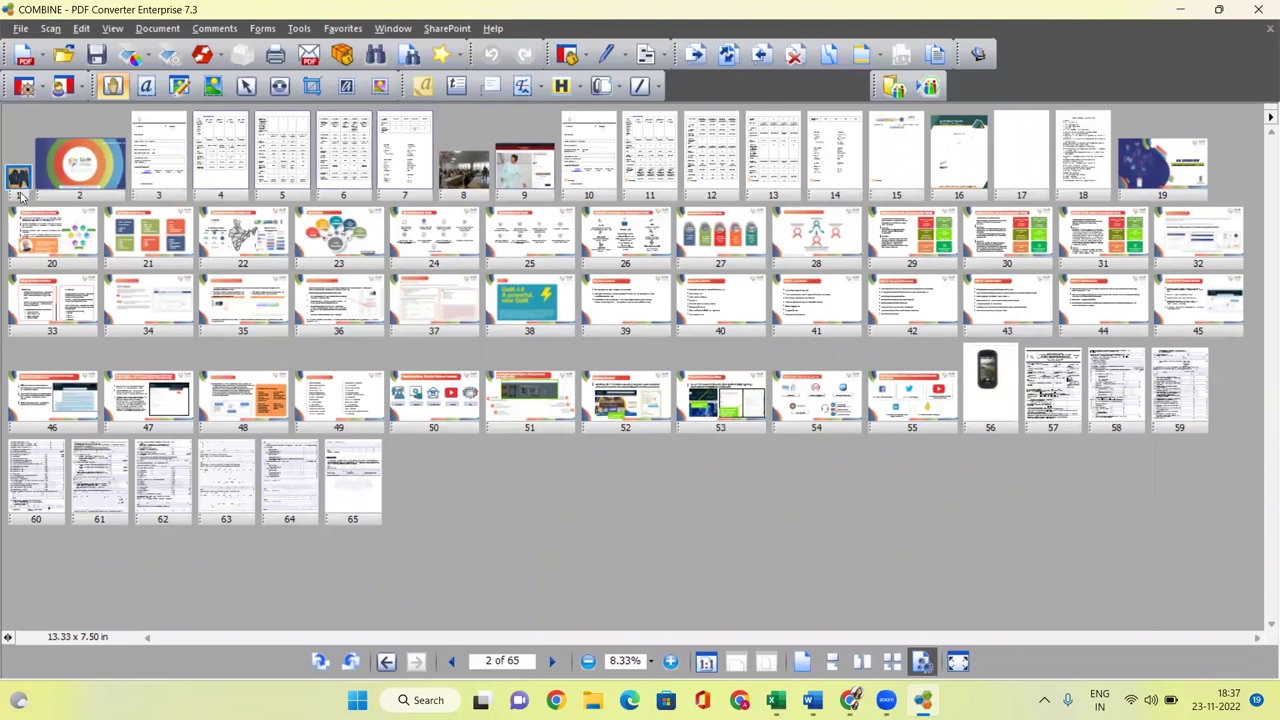
mouse_move(17, 200)
mouse_down()
mouse_move(53, 183)
mouse_move(196, 210)
mouse_move(477, 170)
mouse_move(435, 172)
mouse_move(493, 178)
mouse_move(480, 178)
mouse_up()
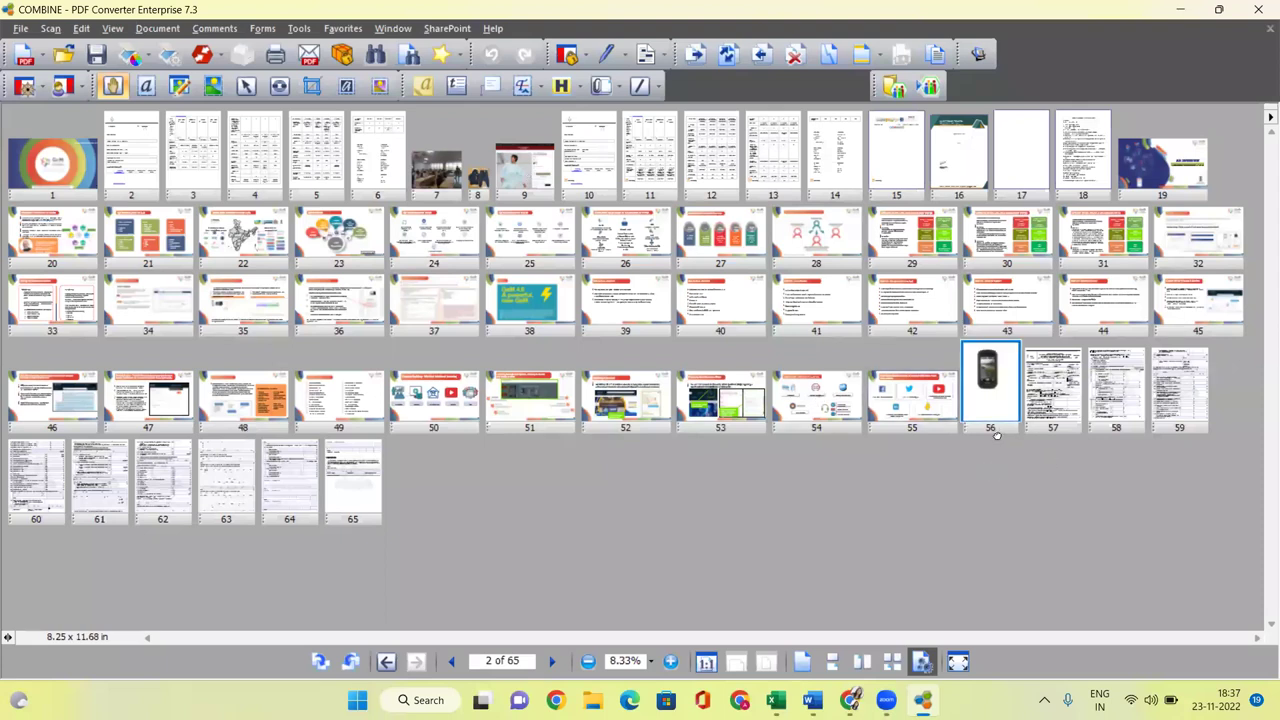
drag(994, 436, 505, 190)
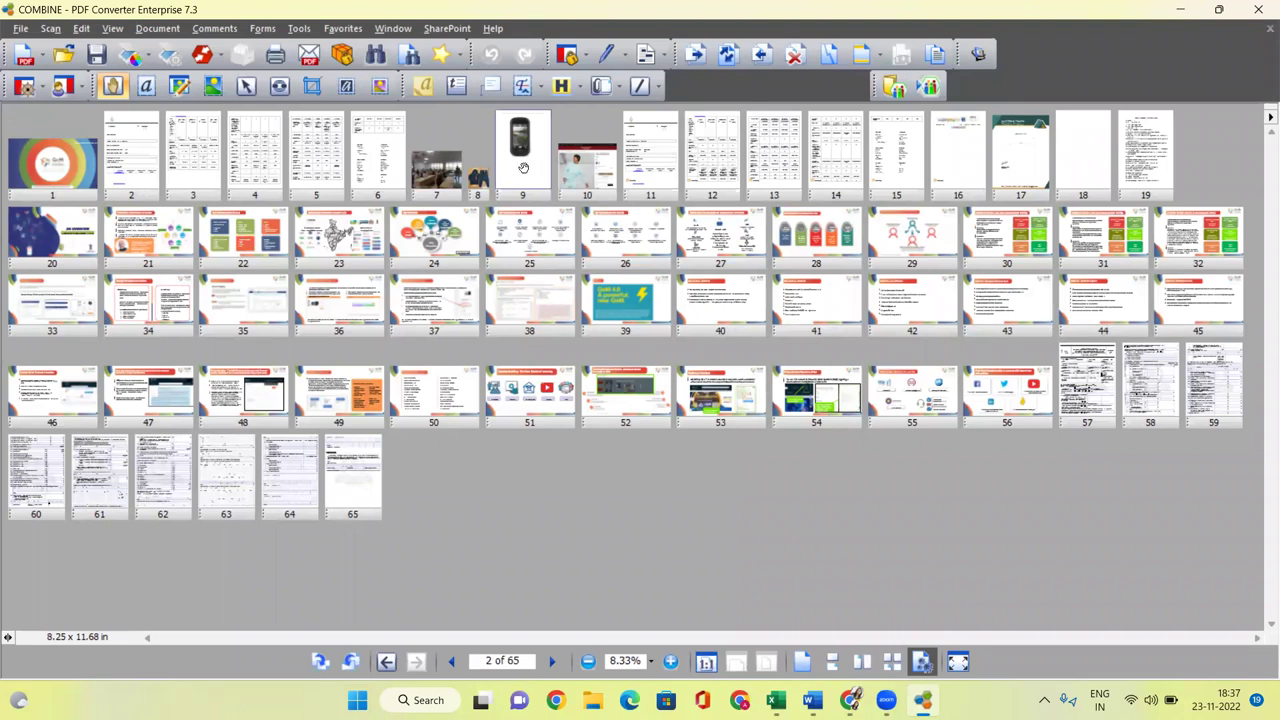
Rotate only page 9, the phone image, clockwise by 90 degrees
click(525, 157)
right_click(525, 157)
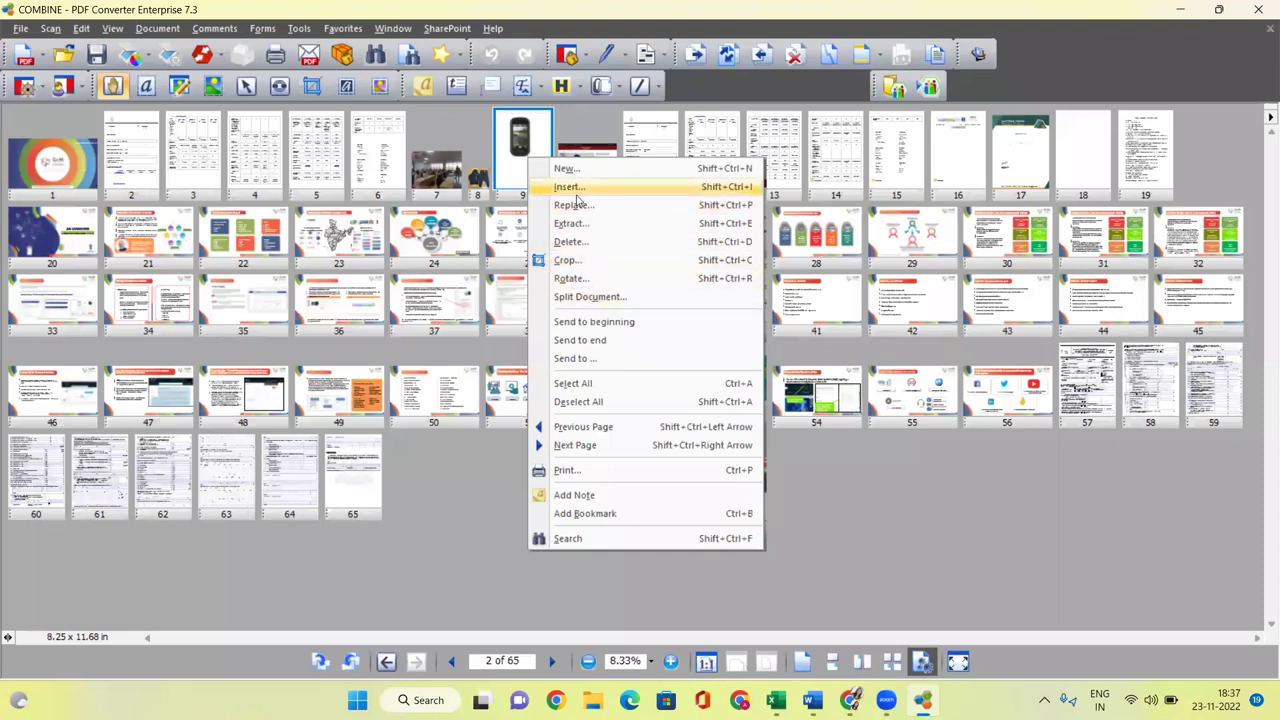
click(570, 279)
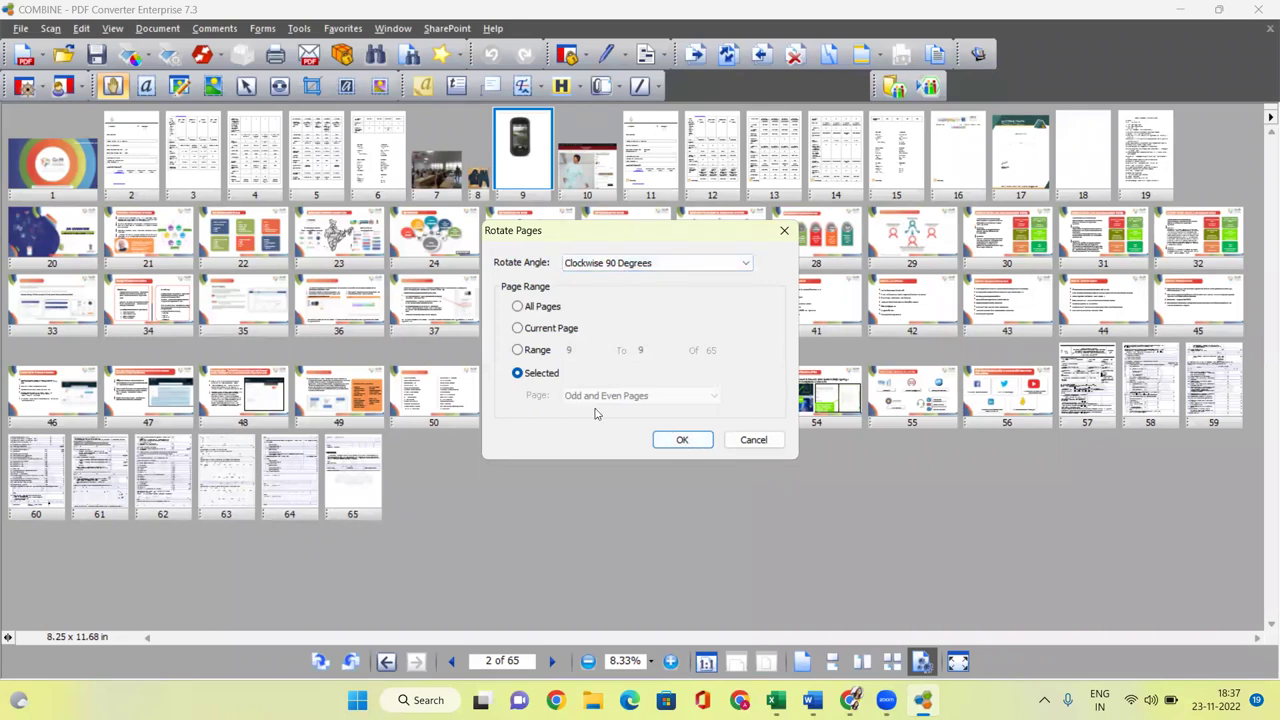
click(678, 440)
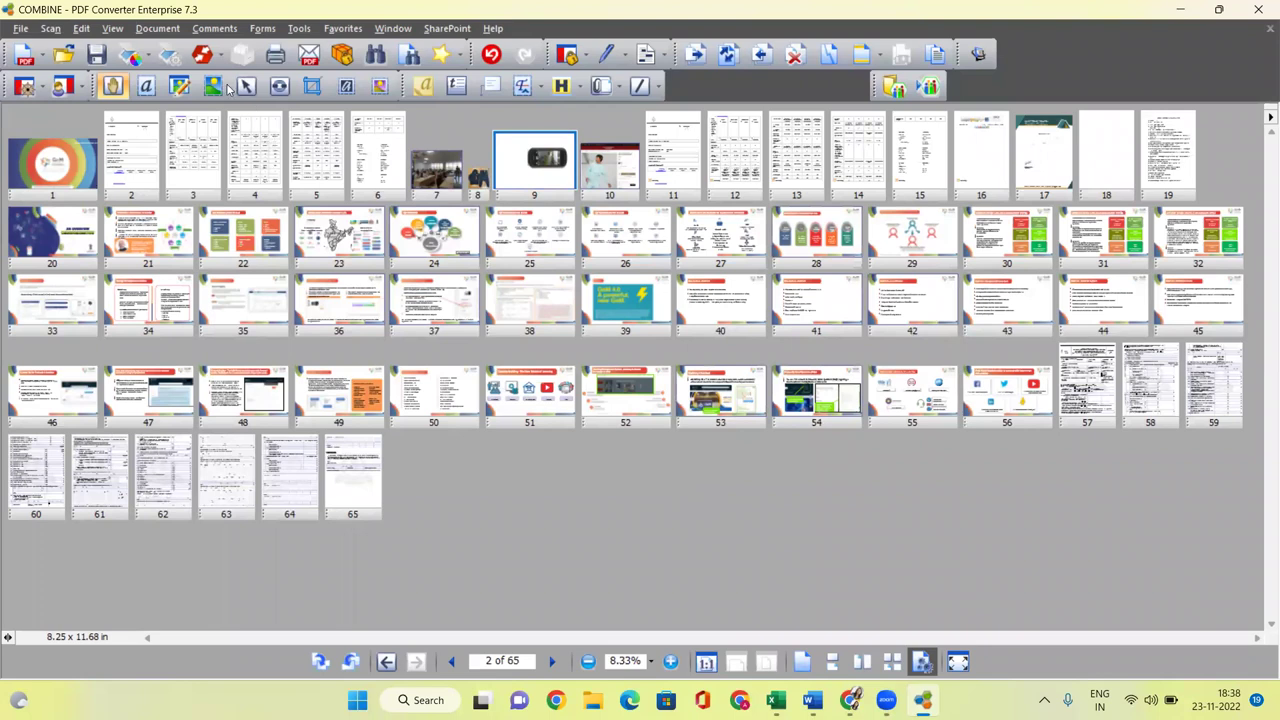
Insert all pages of COMPARE 40000 and COMPARE 70000 from the solar folder after the last page, and select the final inserted page
click(158, 29)
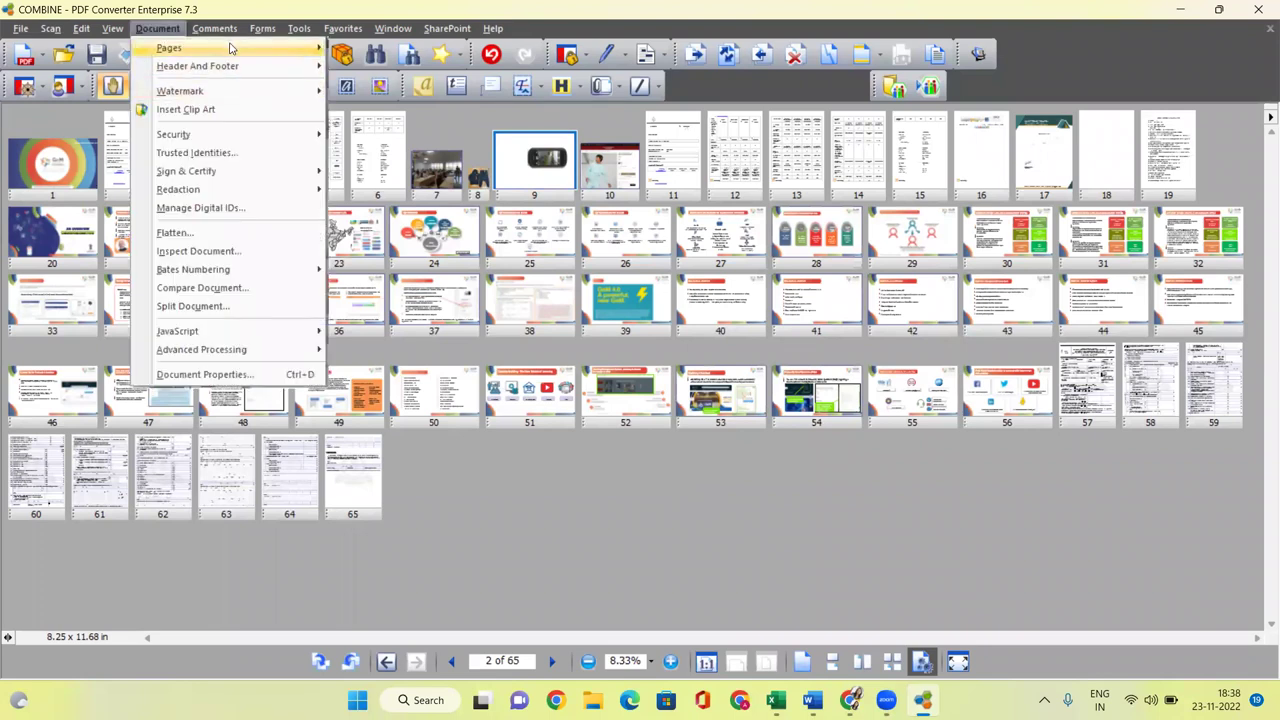
mouse_move(229, 48)
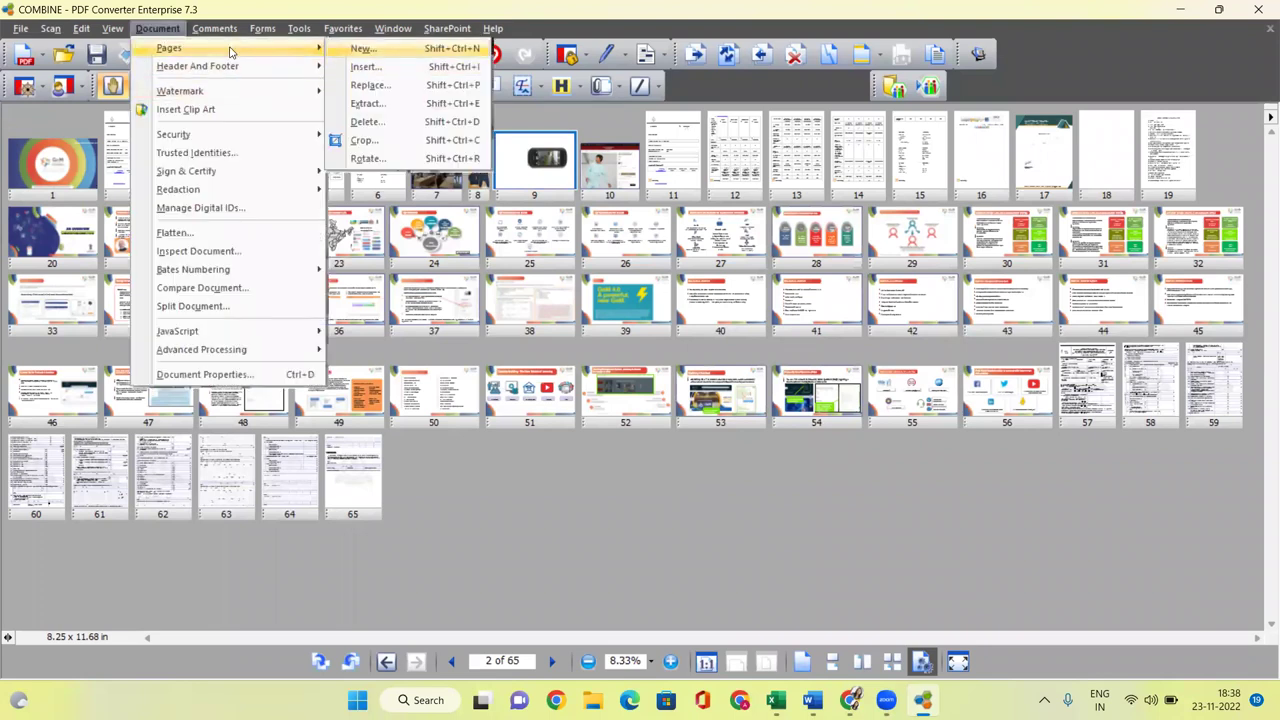
click(366, 67)
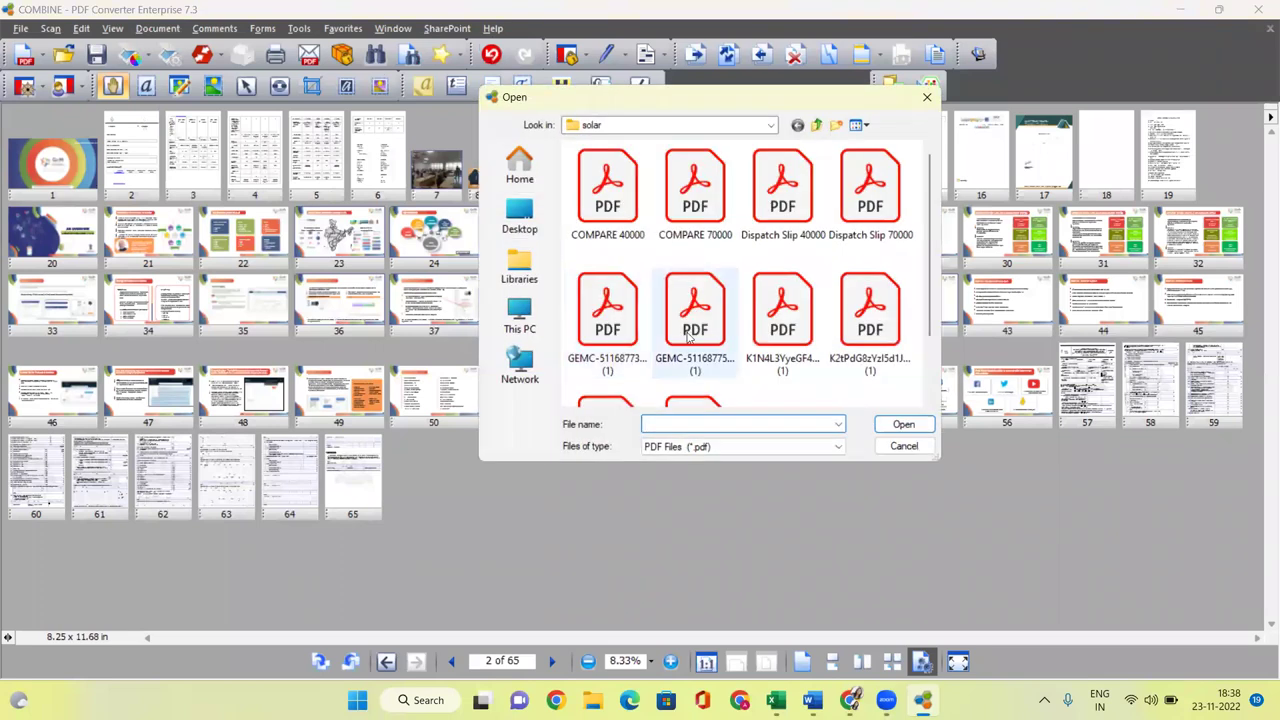
click(608, 208)
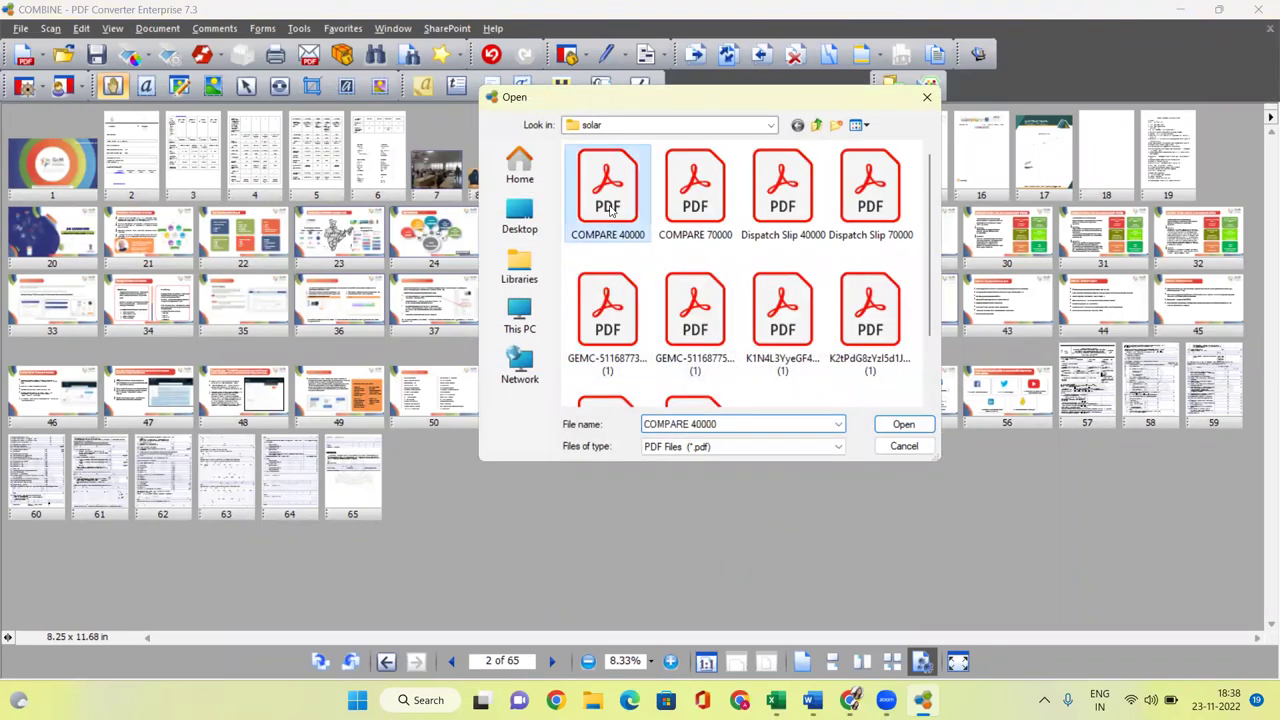
ctrl+click(680, 220)
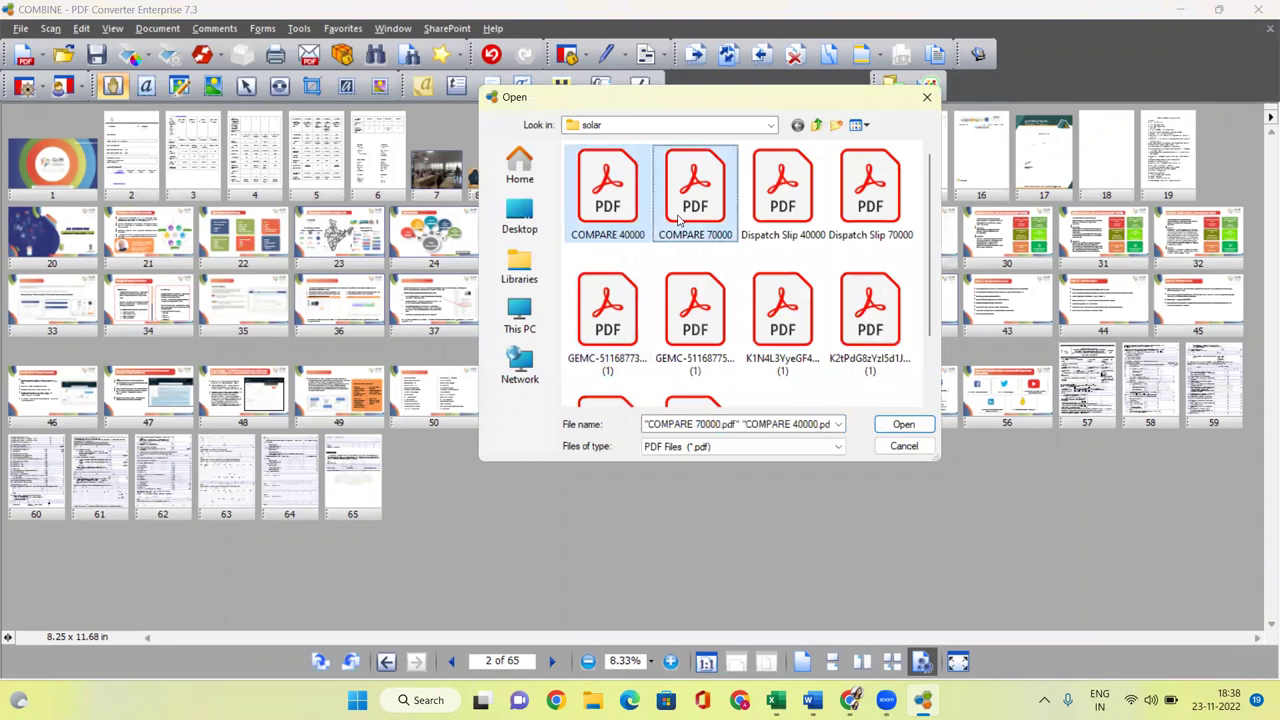
click(905, 426)
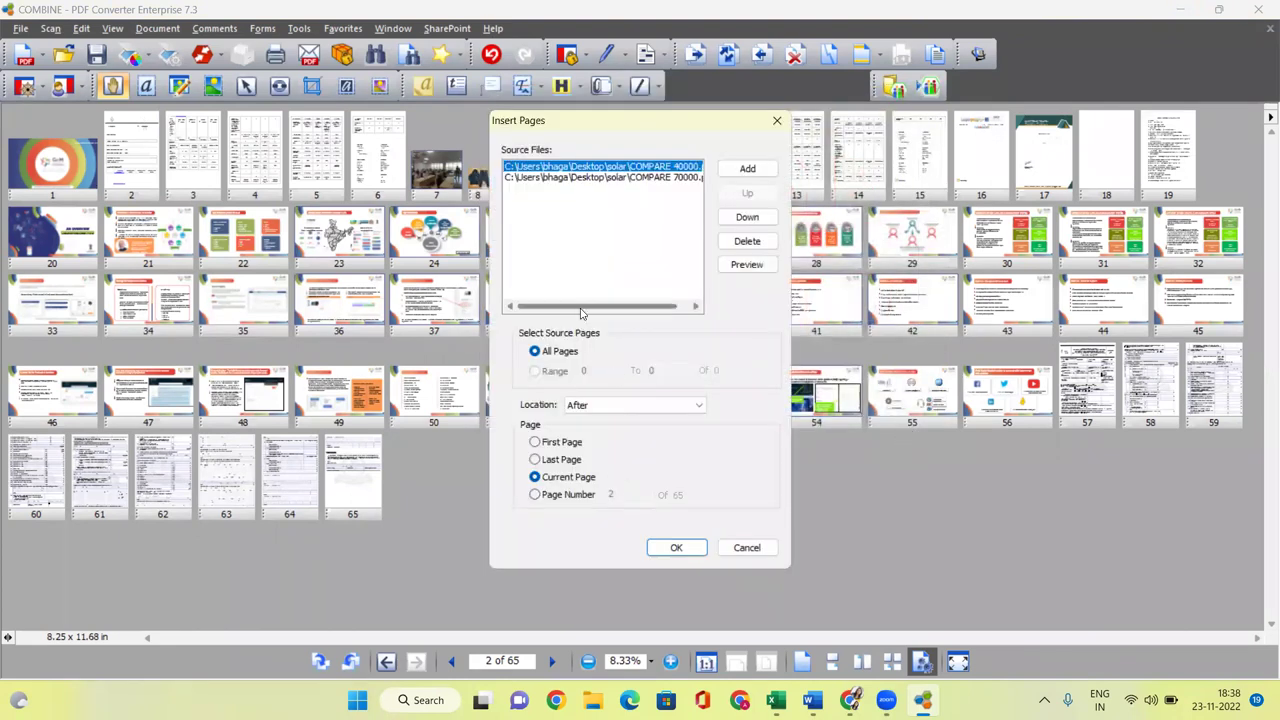
click(549, 463)
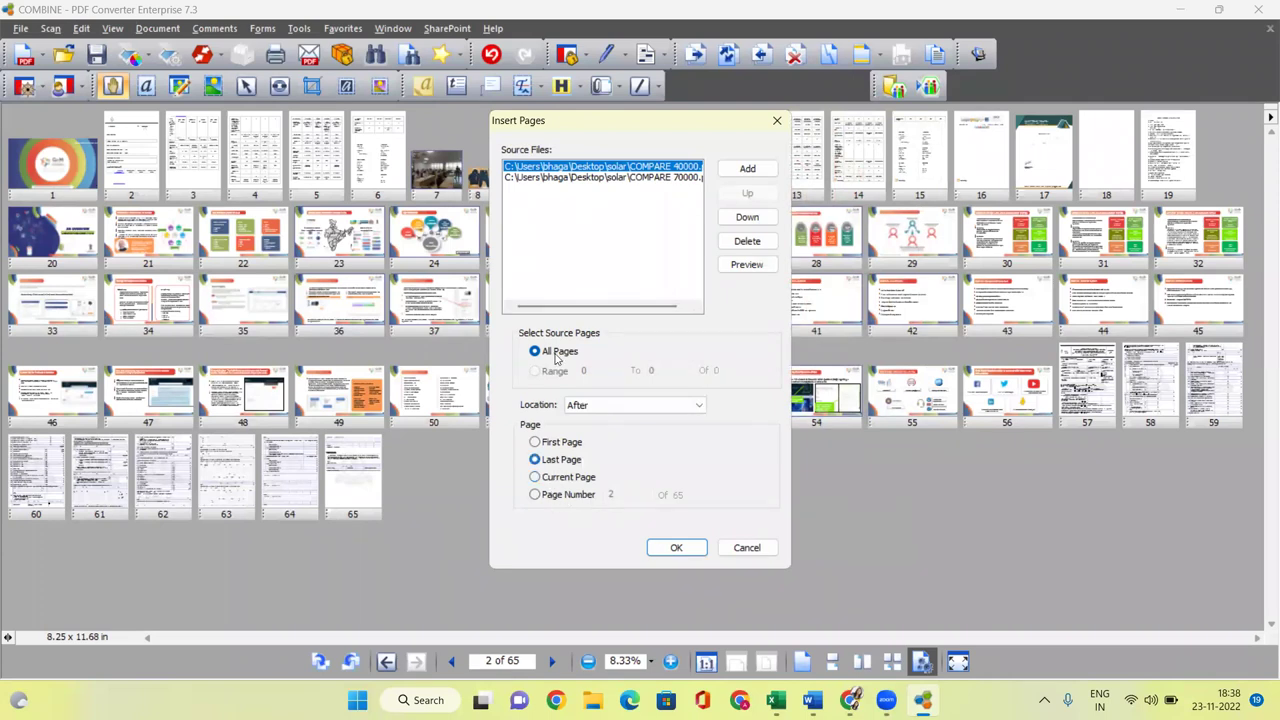
click(678, 550)
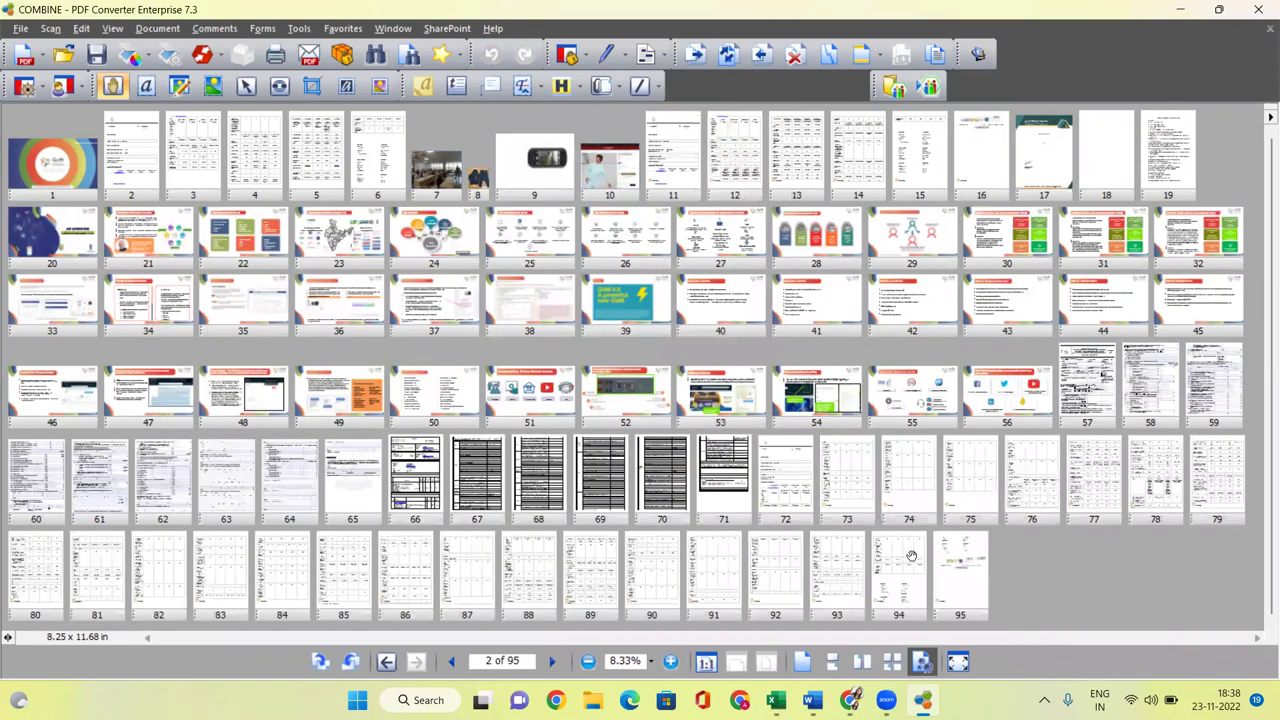
click(959, 589)
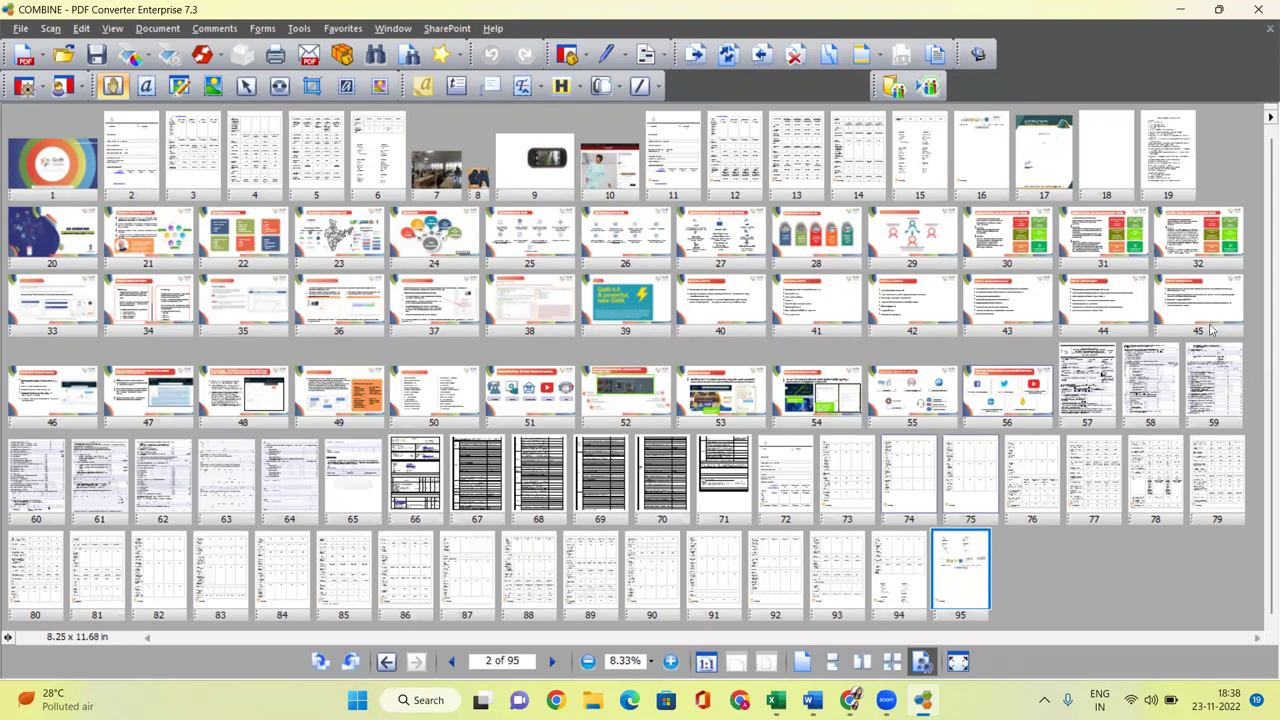
Minimise the document and look through the desktop's WB TENDER folder and its TENDER DOC subfolder
click(1183, 10)
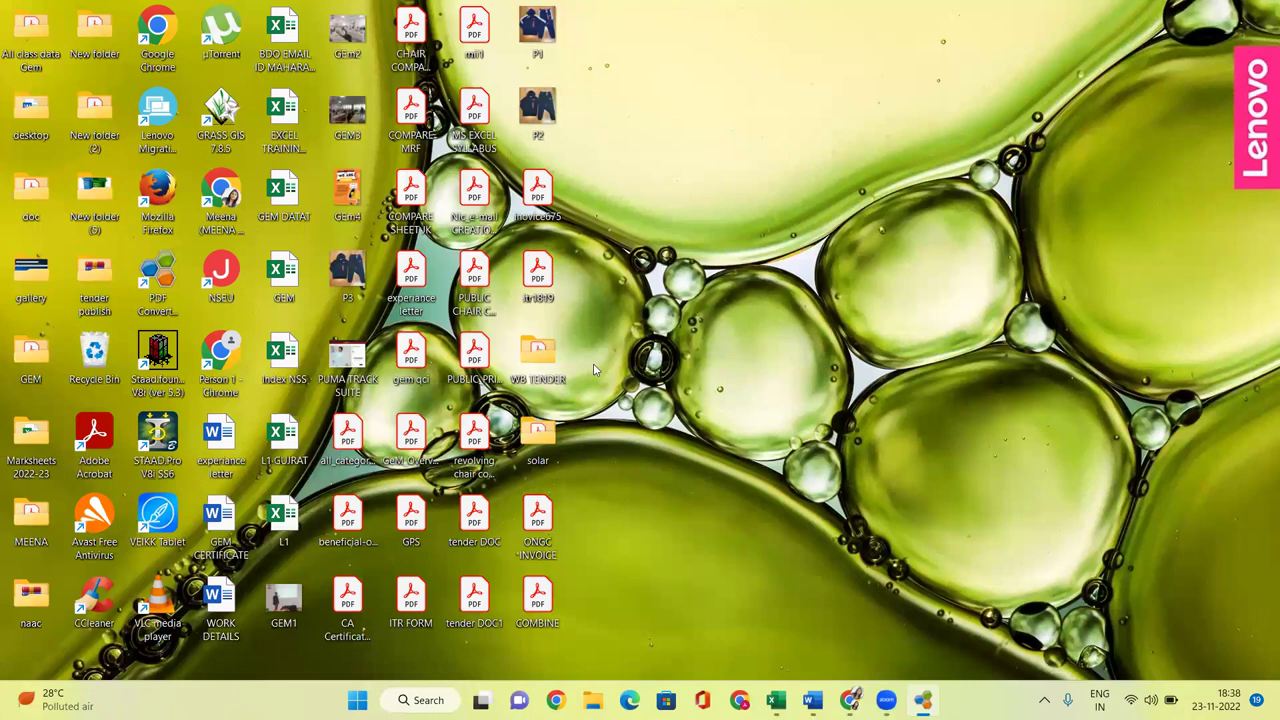
double_click(538, 355)
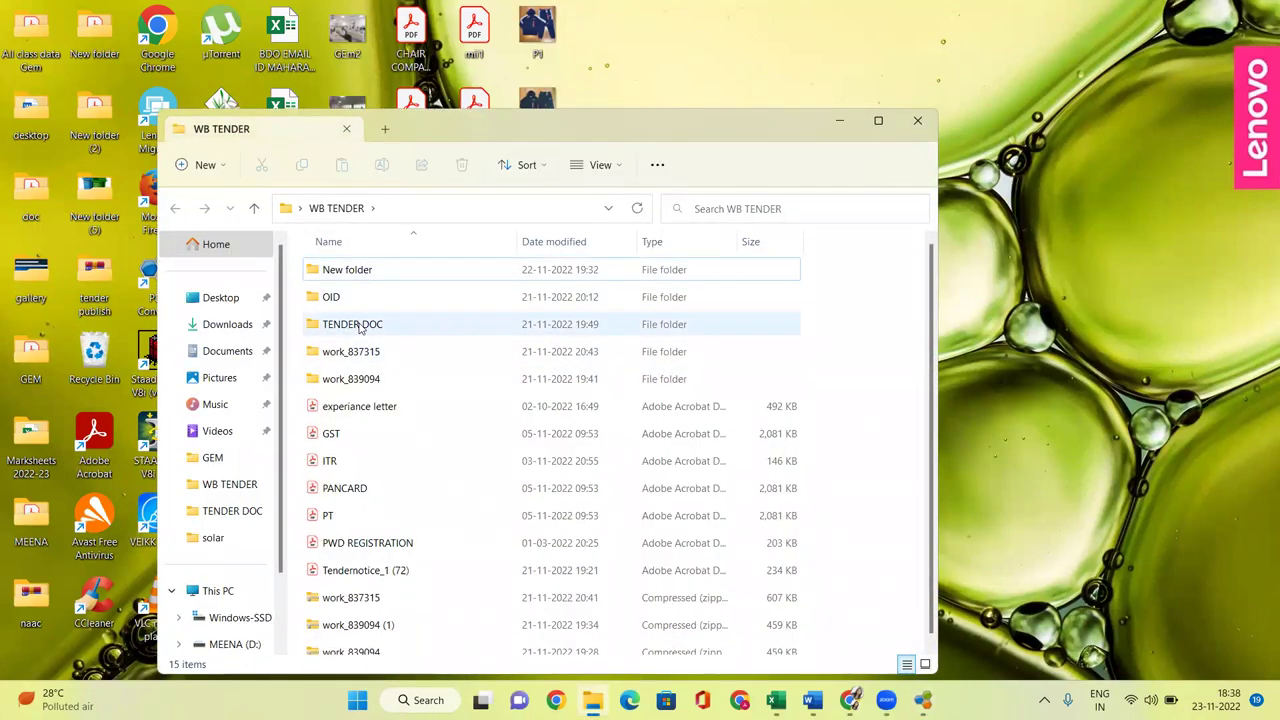
double_click(358, 326)
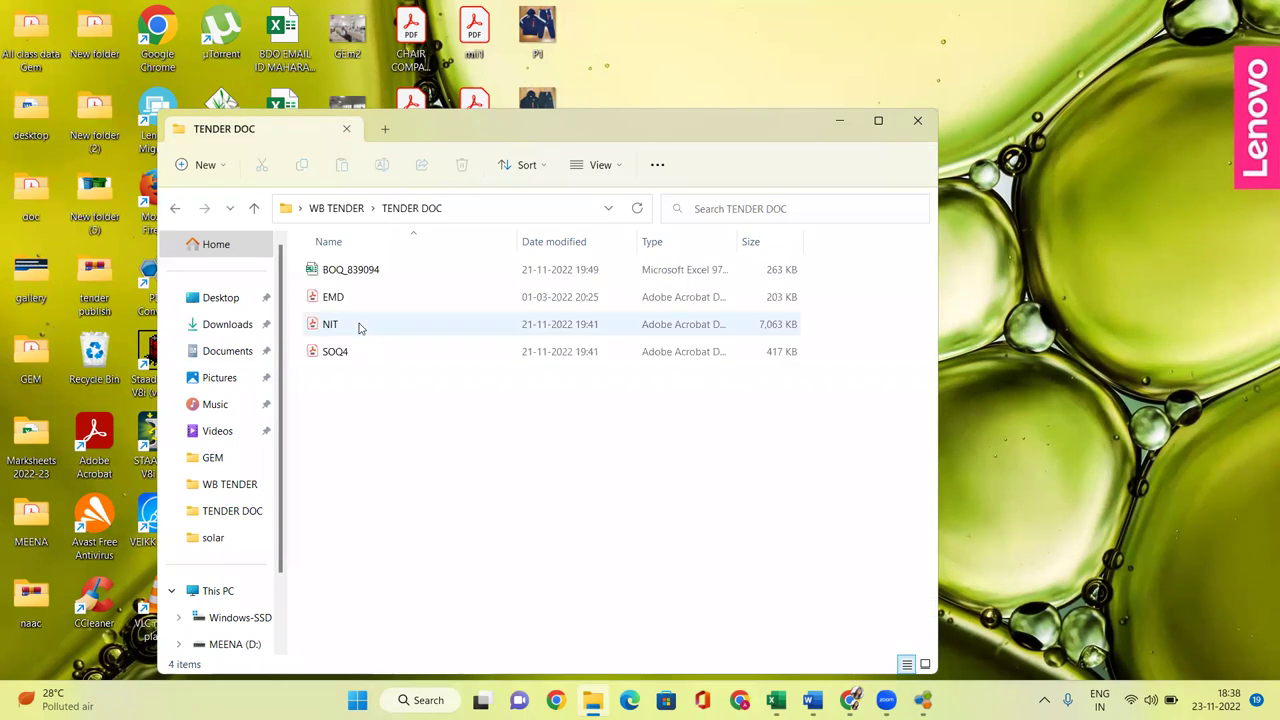
View the WB_Form_No_2908 PDF from WB TENDER's work_837315 subfolder in Adobe Acrobat Reader, and close it
click(340, 208)
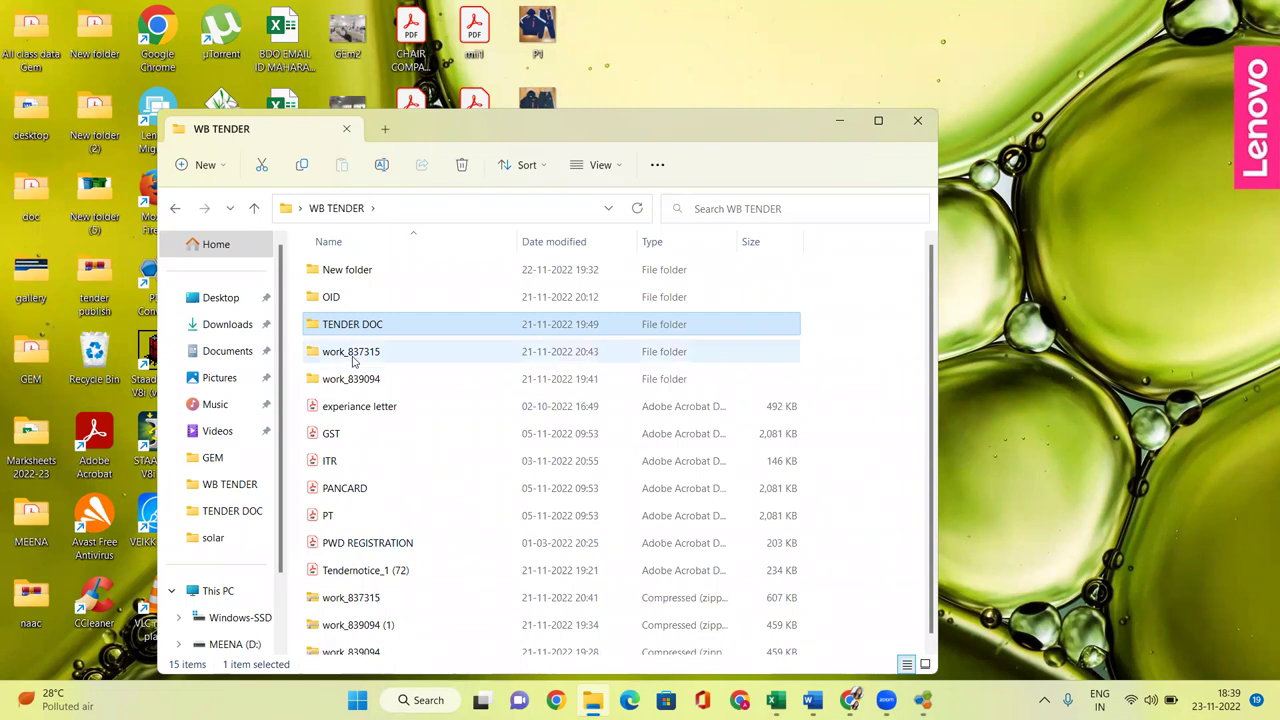
double_click(352, 358)
double_click(355, 300)
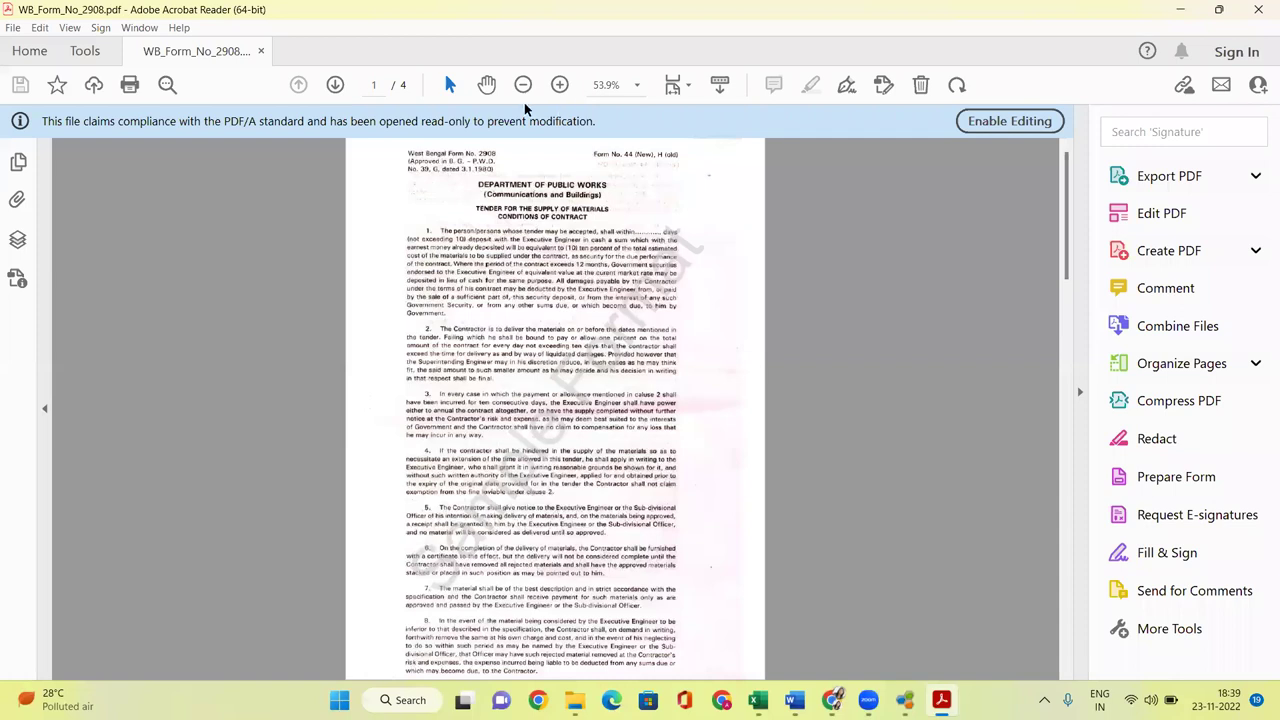
click(1258, 9)
Open the SOQ4 PDF from WB TENDER's work_839094 subfolder and examine its pages through to page 5
click(340, 208)
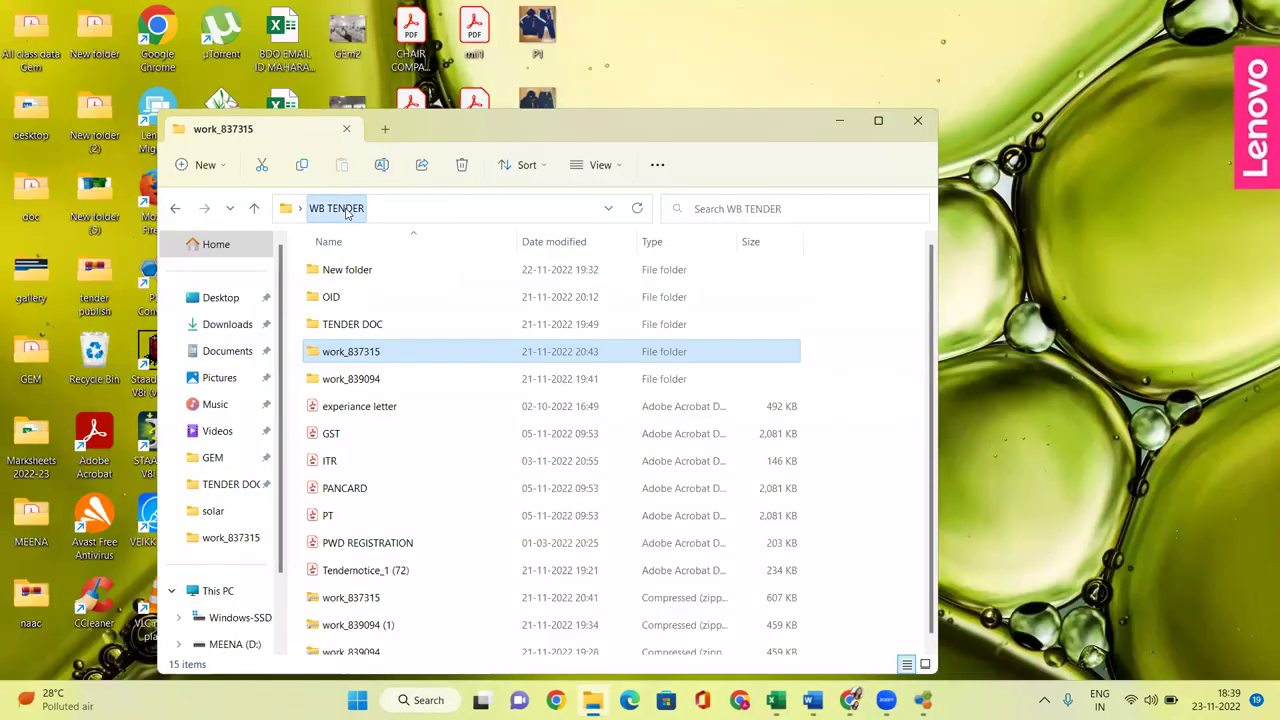
double_click(352, 378)
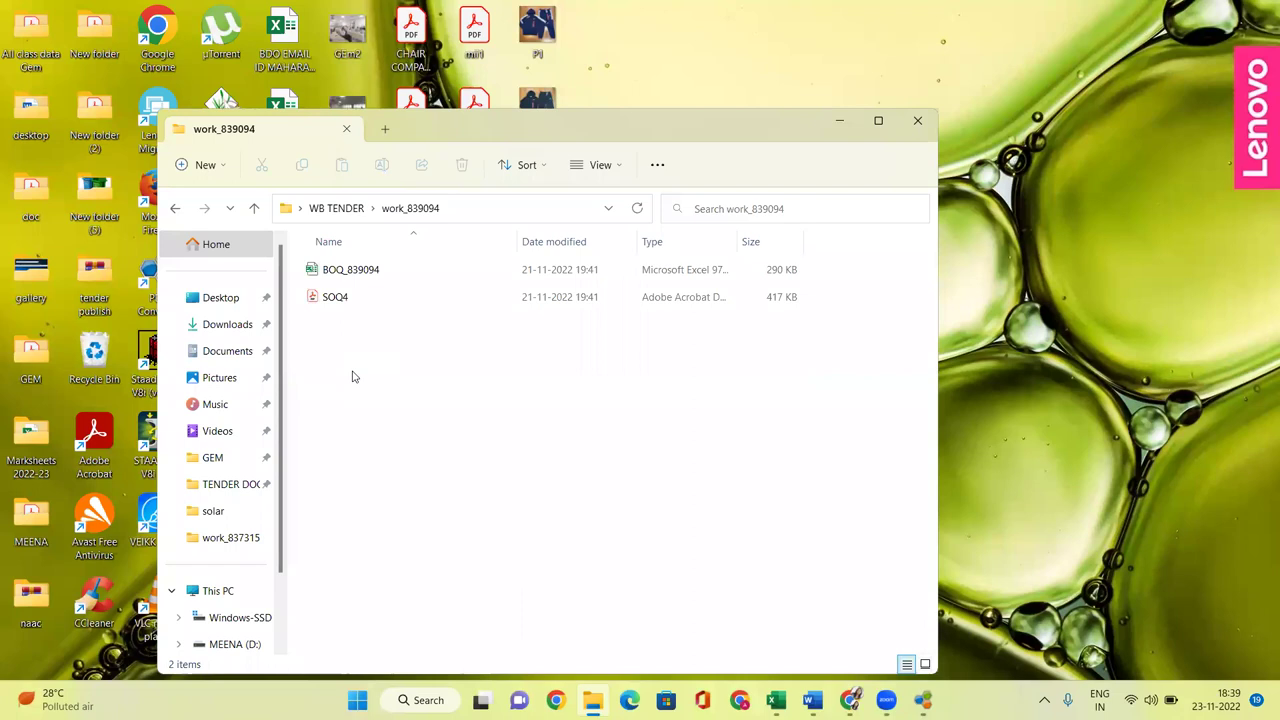
double_click(340, 297)
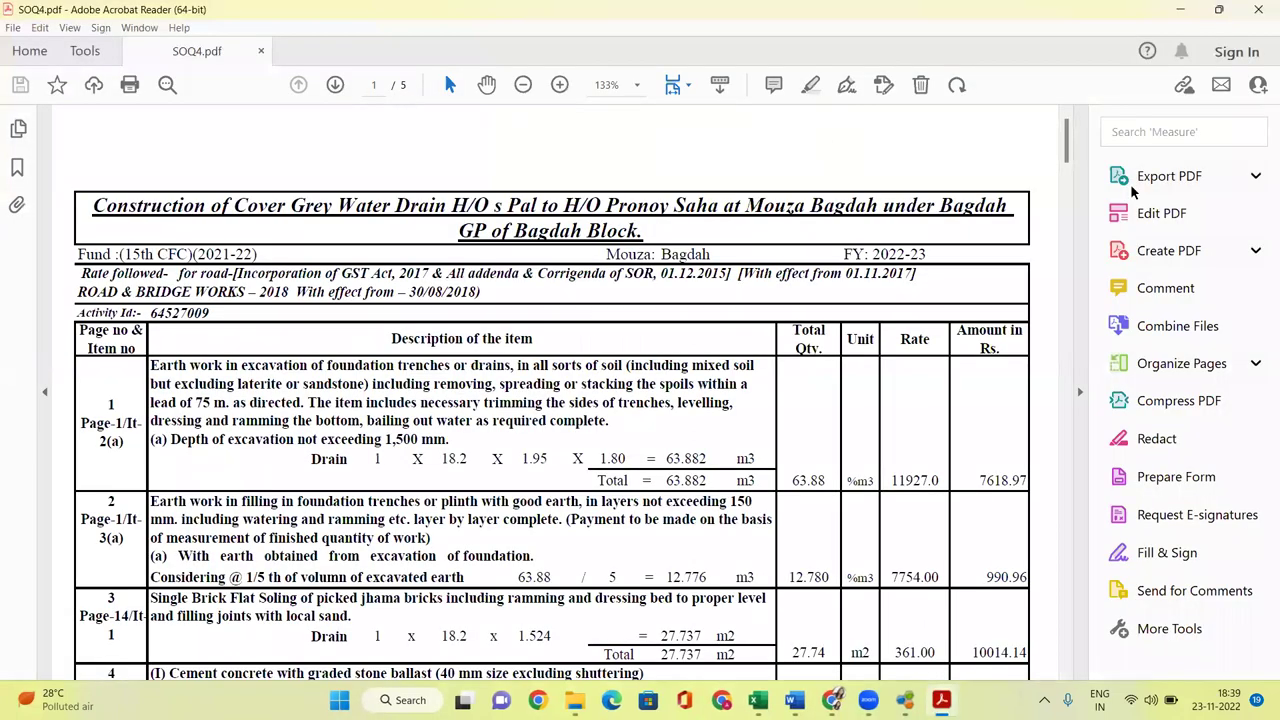
mouse_move(1067, 145)
mouse_down()
mouse_move(1098, 645)
mouse_move(1080, 158)
mouse_up()
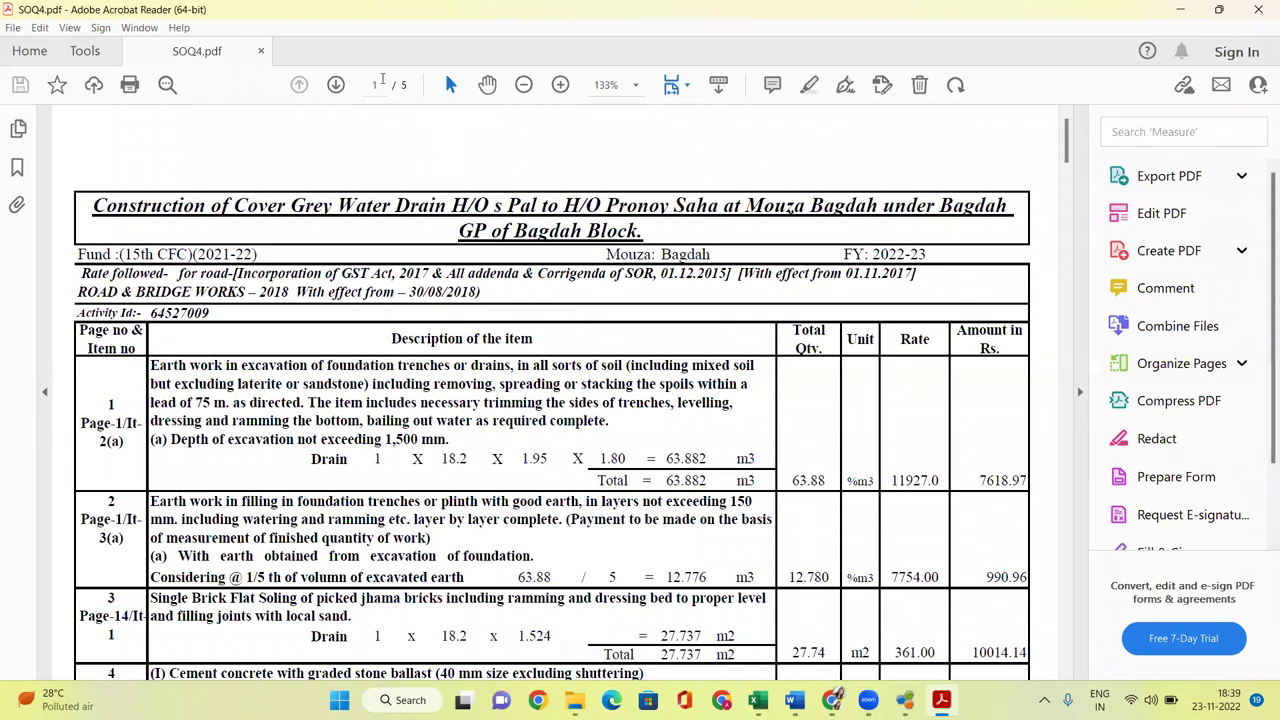
mouse_move(1067, 165)
mouse_down()
mouse_move(1067, 540)
mouse_move(1116, 638)
mouse_move(1110, 560)
mouse_move(1112, 602)
mouse_move(1052, 474)
mouse_up()
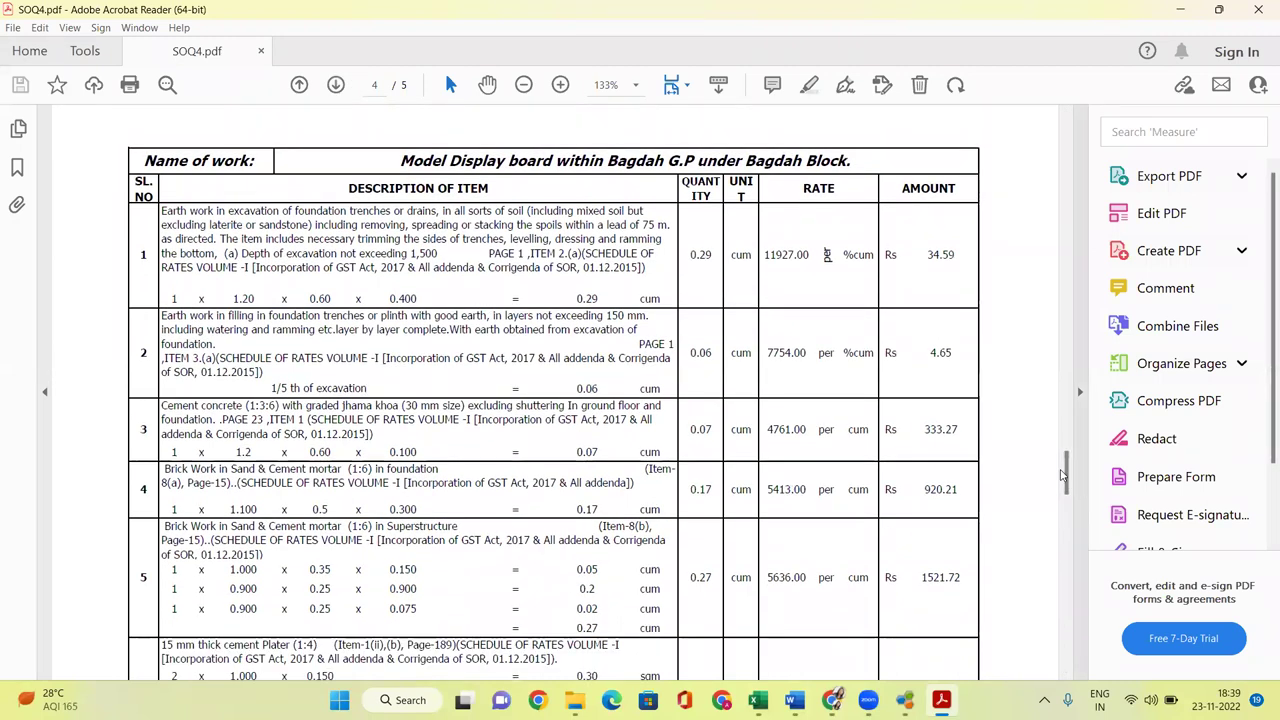
drag(1066, 472, 1085, 624)
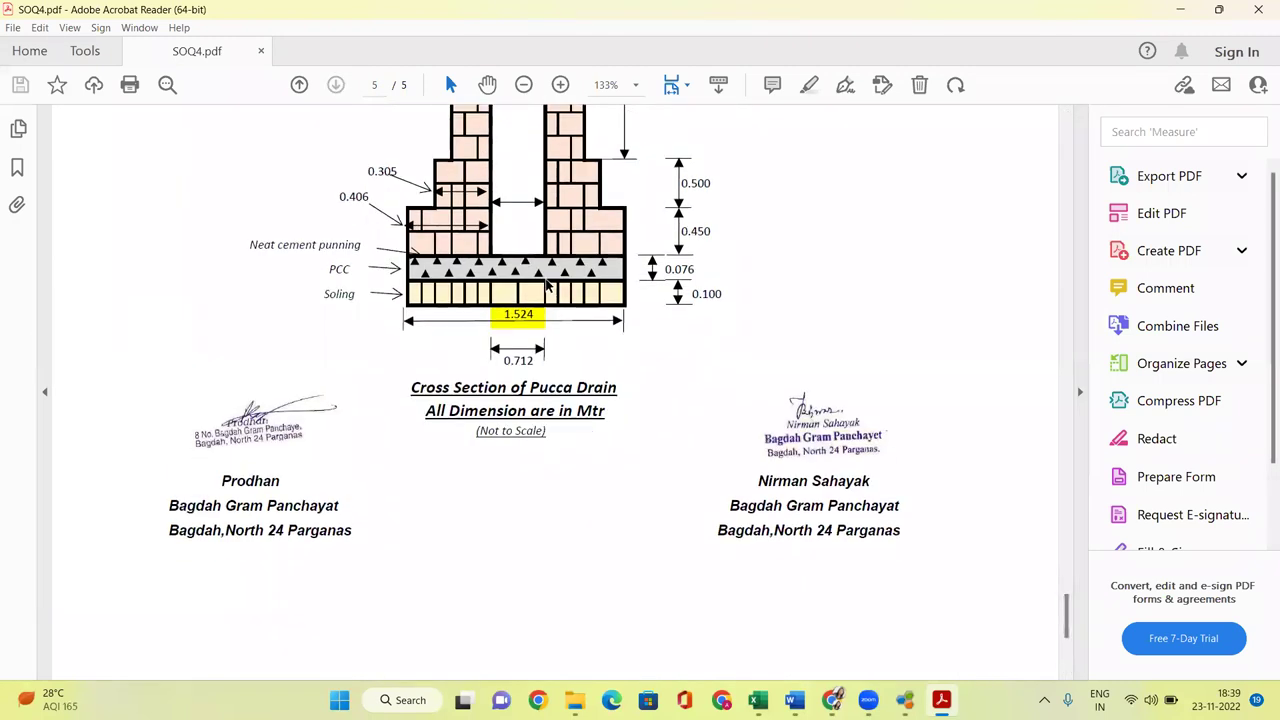